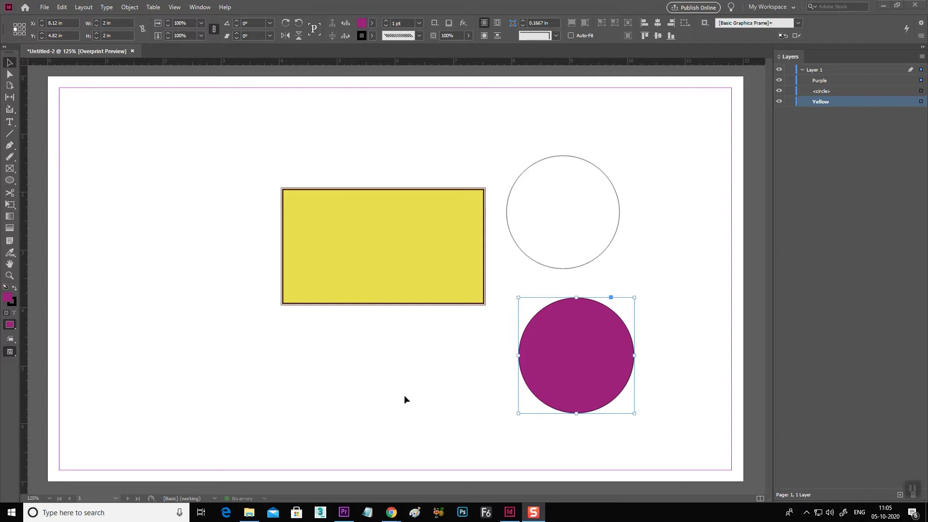
Fill the empty circle above the purple circle with light green 9ee3c1
{"action": "left_click_drag", "start_coordinate": [674, 134], "coordinate": [402, 405]}
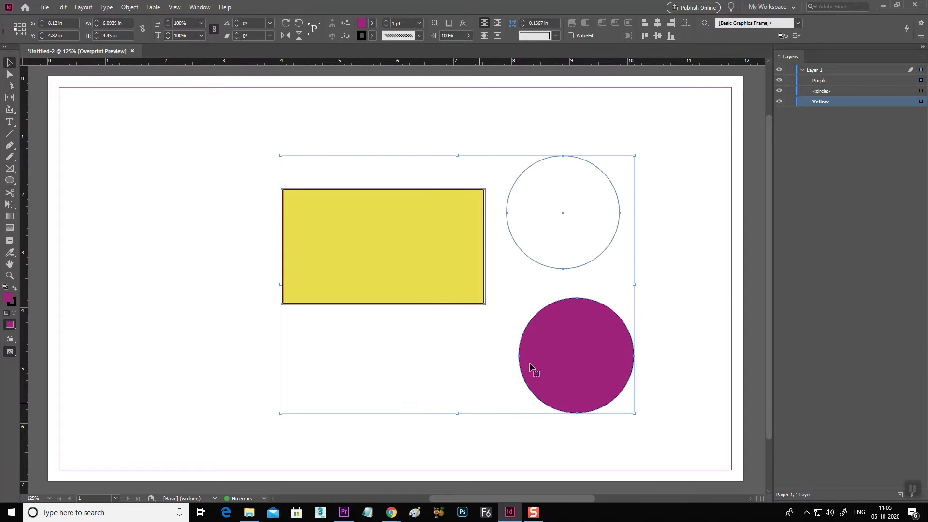
{"action": "left_click", "coordinate": [679, 143]}
{"action": "left_click", "coordinate": [597, 173]}
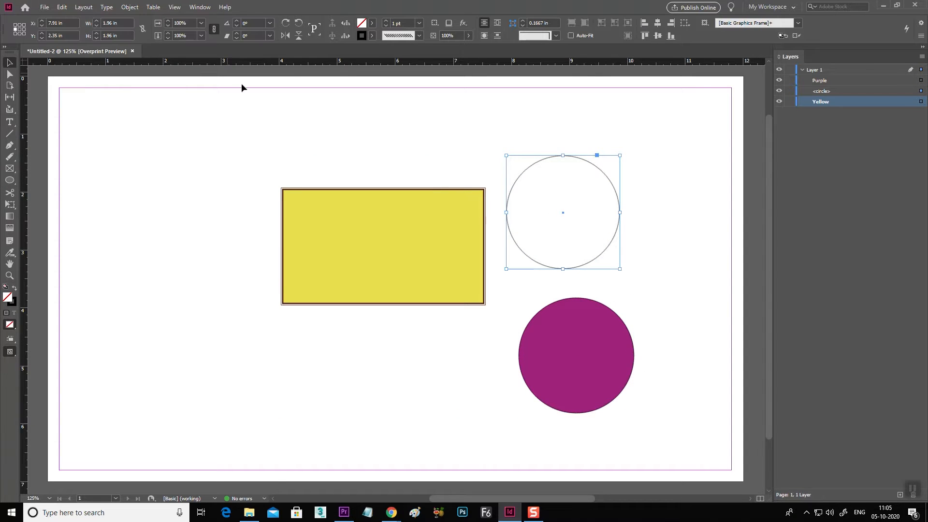
{"action": "double_click", "coordinate": [363, 31]}
{"action": "left_click", "coordinate": [644, 257]}
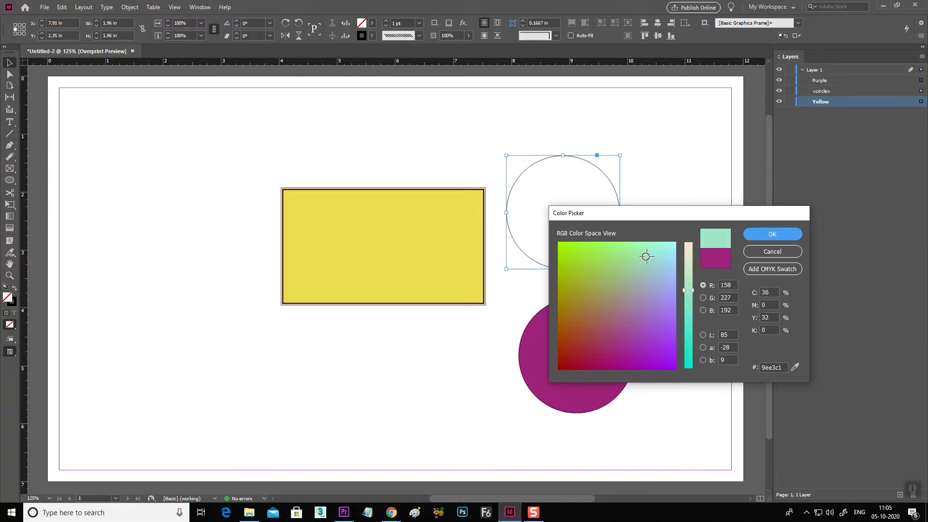
{"action": "left_click", "coordinate": [772, 234]}
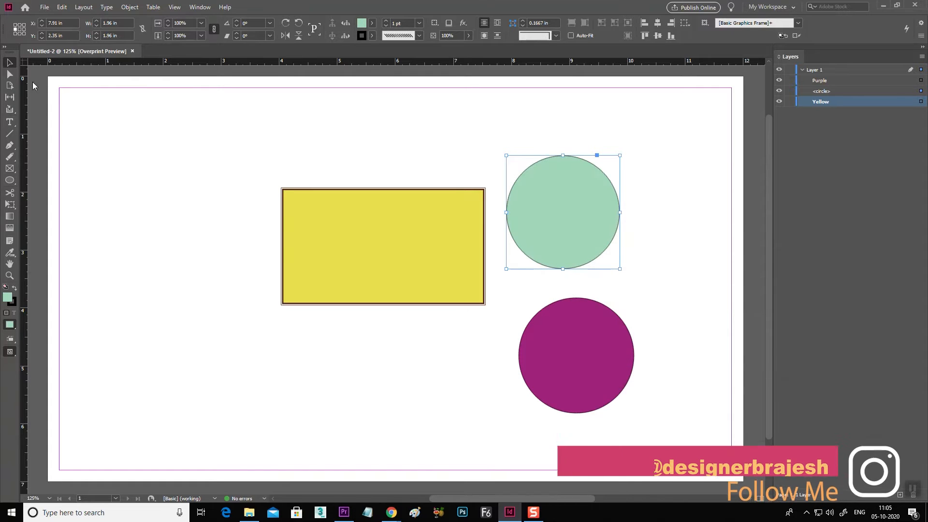
Spread out the shapes with the green circle at upper left, the yellow rectangle at upper centre and the purple circle below it
{"action": "left_click_drag", "start_coordinate": [549, 201], "coordinate": [201, 176]}
{"action": "left_click_drag", "start_coordinate": [375, 235], "coordinate": [426, 204]}
{"action": "left_click_drag", "start_coordinate": [573, 367], "coordinate": [395, 383]}
{"action": "left_click_drag", "start_coordinate": [420, 196], "coordinate": [403, 194]}
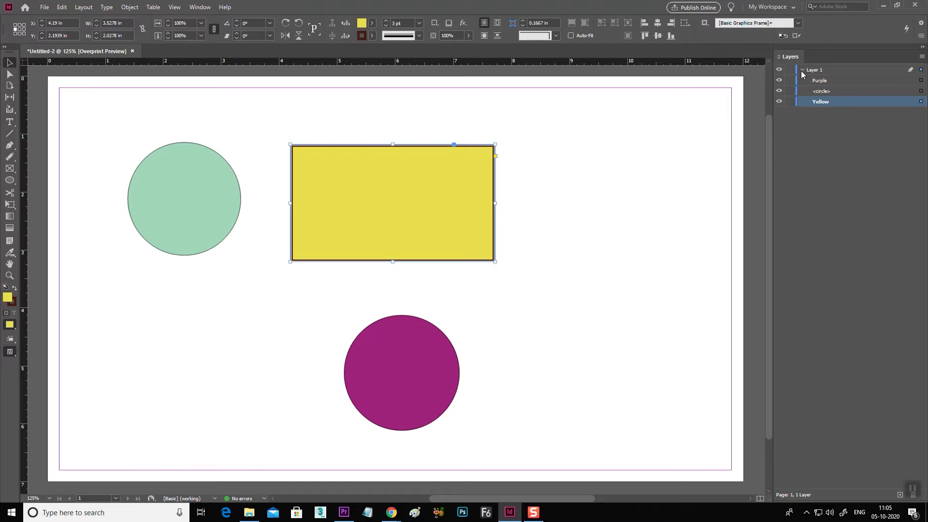
{"action": "left_click", "coordinate": [541, 282]}
Draw a hexagon about 2.18 by 2 in to the right of the yellow rectangle and delete it
{"action": "left_click", "coordinate": [9, 180]}
{"action": "left_click_drag", "start_coordinate": [8, 184], "coordinate": [48, 213]}
{"action": "left_click_drag", "start_coordinate": [553, 166], "coordinate": [680, 282]}
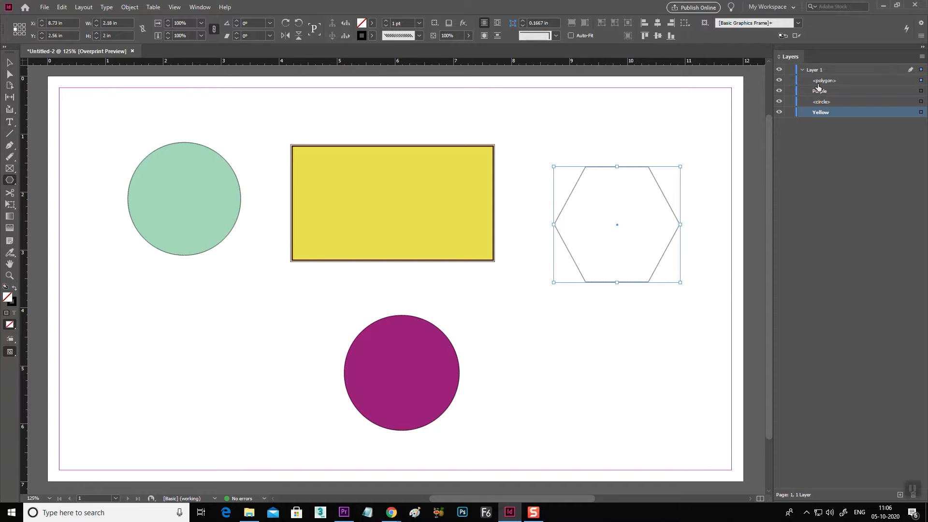
{"action": "key", "text": "Delete"}
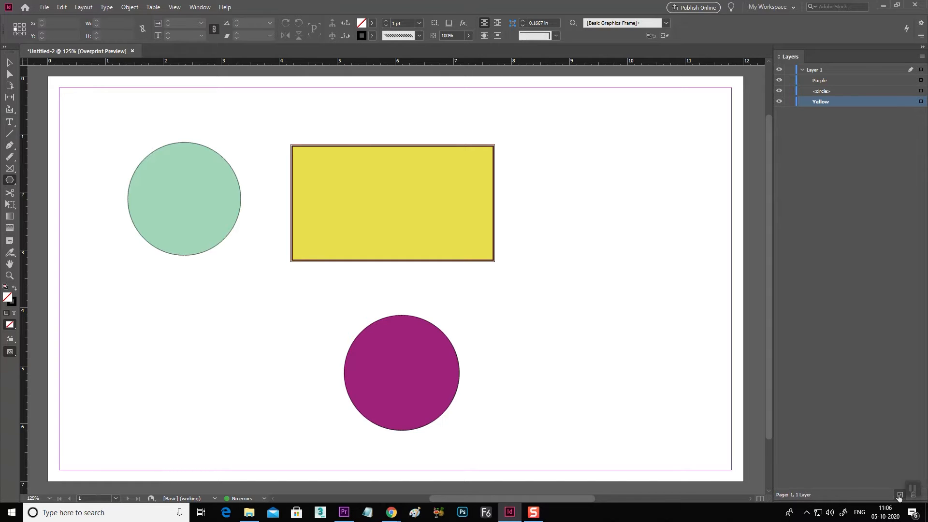
Create a new layer above Layer 1
{"action": "key", "text": "super+plus"}
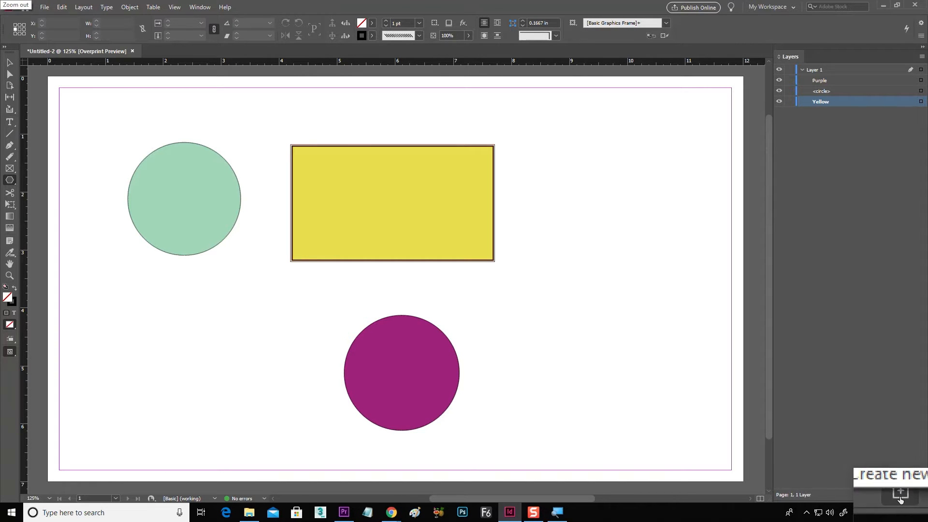
{"action": "left_click", "coordinate": [900, 495]}
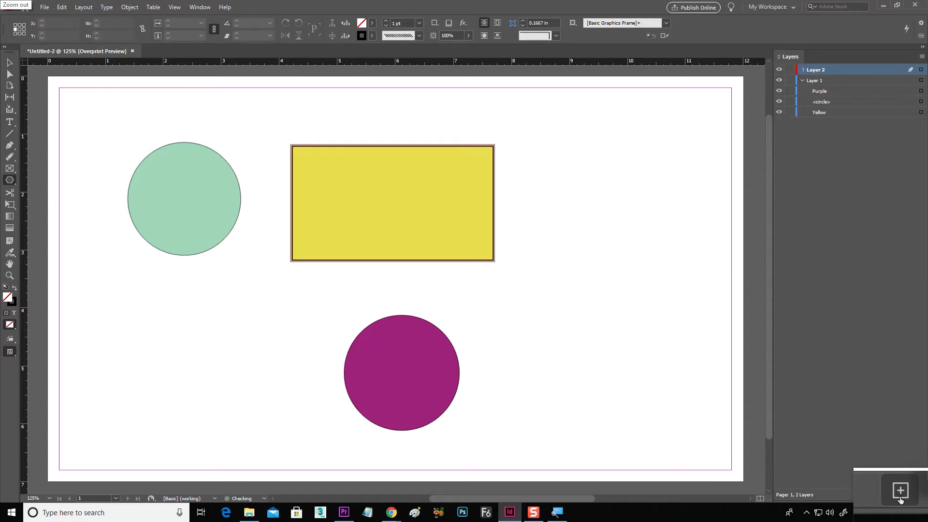
{"action": "key", "text": "super+Escape"}
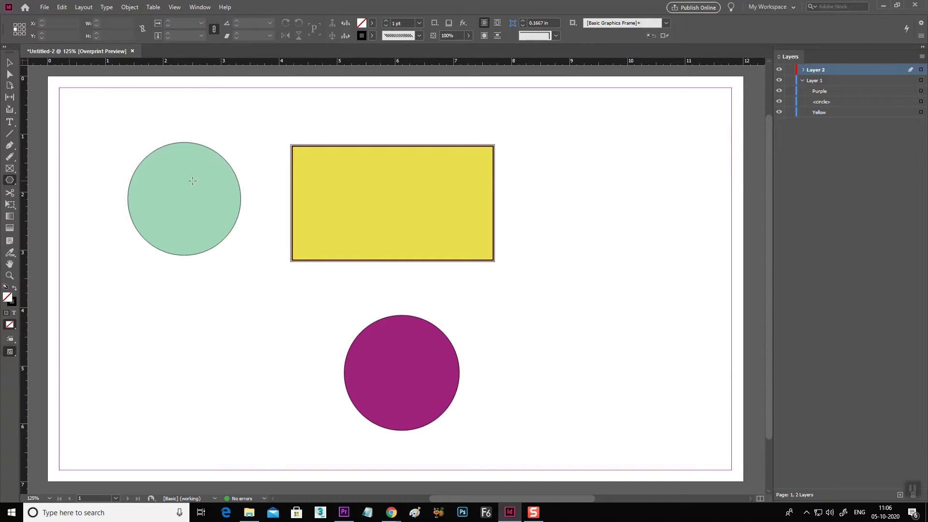
Draw a hexagon about 2.21 by 1.9 in on Layer 2, inspect the layer's contents and delete the shape
{"action": "left_click_drag", "start_coordinate": [528, 172], "coordinate": [657, 281]}
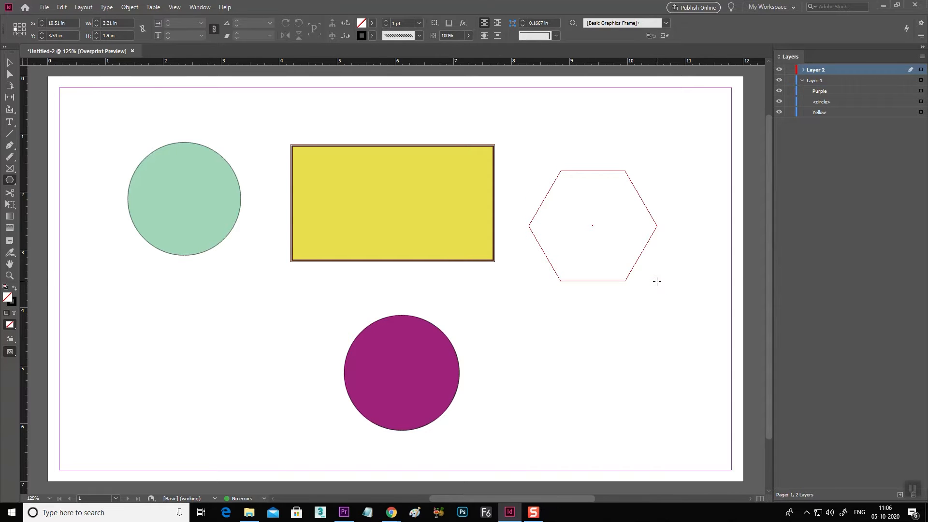
{"action": "left_click", "coordinate": [803, 69]}
{"action": "left_click", "coordinate": [803, 69]}
{"action": "key", "text": "Delete"}
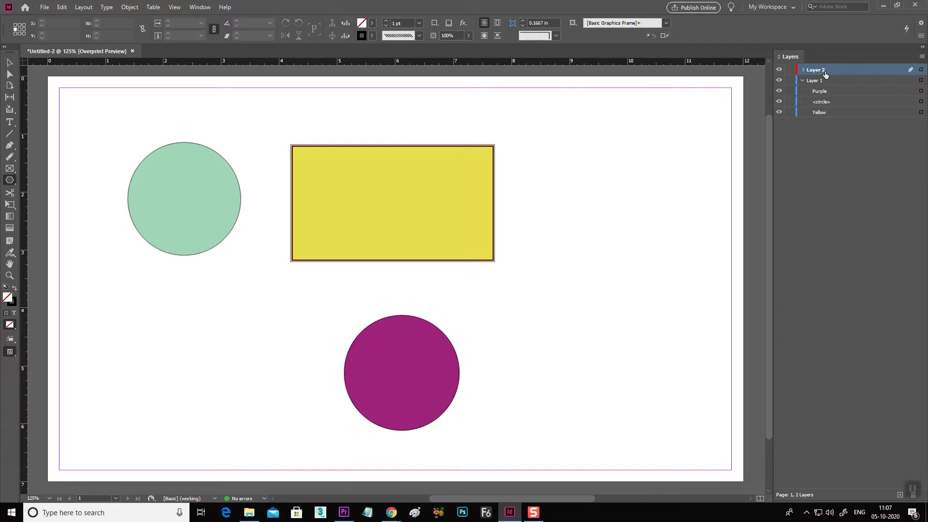
Make Layer 1 active, draw a hexagon about 2 by 1.67 in on it and delete the shape
{"action": "left_click", "coordinate": [802, 81]}
{"action": "left_click", "coordinate": [819, 80]}
{"action": "left_click_drag", "start_coordinate": [541, 176], "coordinate": [659, 274]}
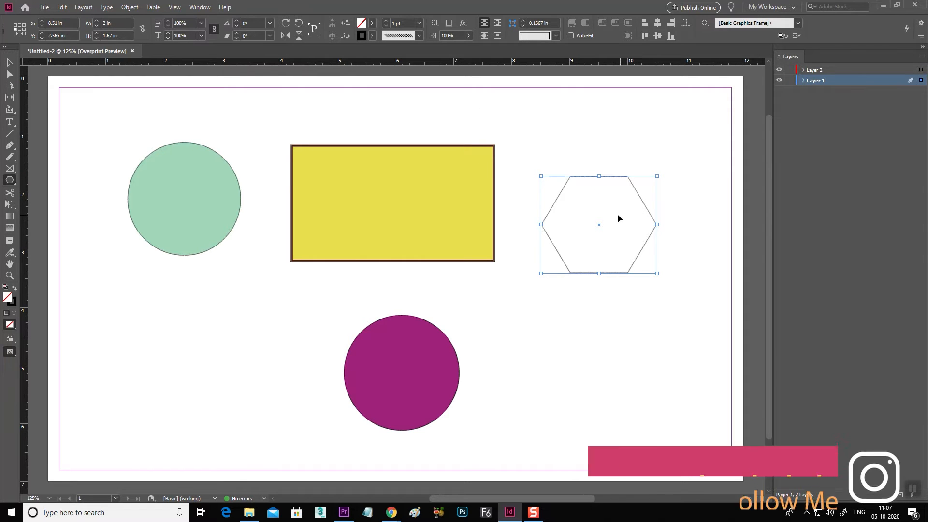
{"action": "key", "text": "Delete"}
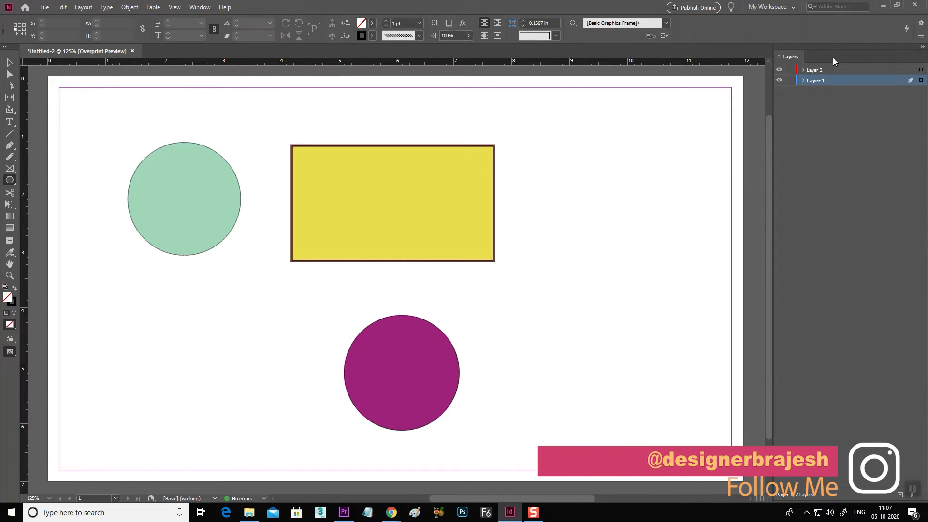
Draw a hexagon about 2 by 1.8 in on Layer 2, right of the yellow rectangle, and expand that layer's contents
{"action": "left_click", "coordinate": [838, 71]}
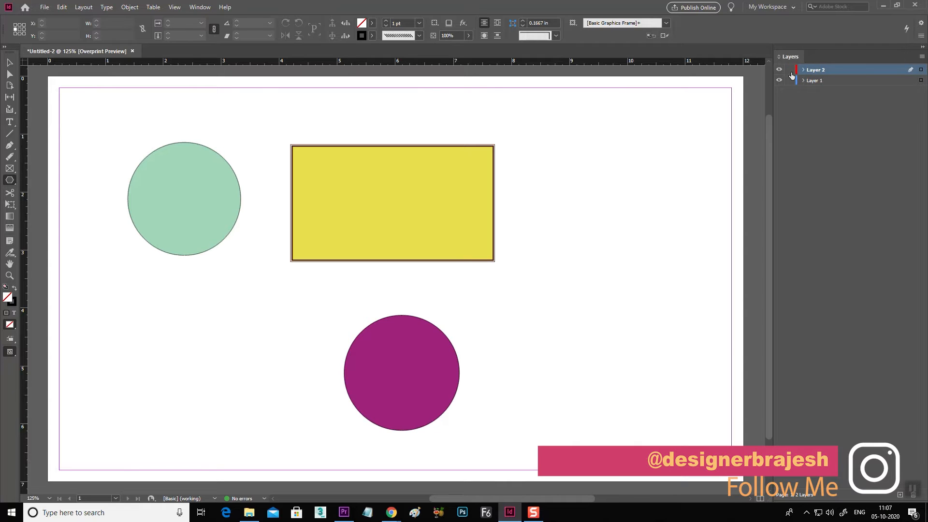
{"action": "left_click_drag", "start_coordinate": [536, 169], "coordinate": [654, 275]}
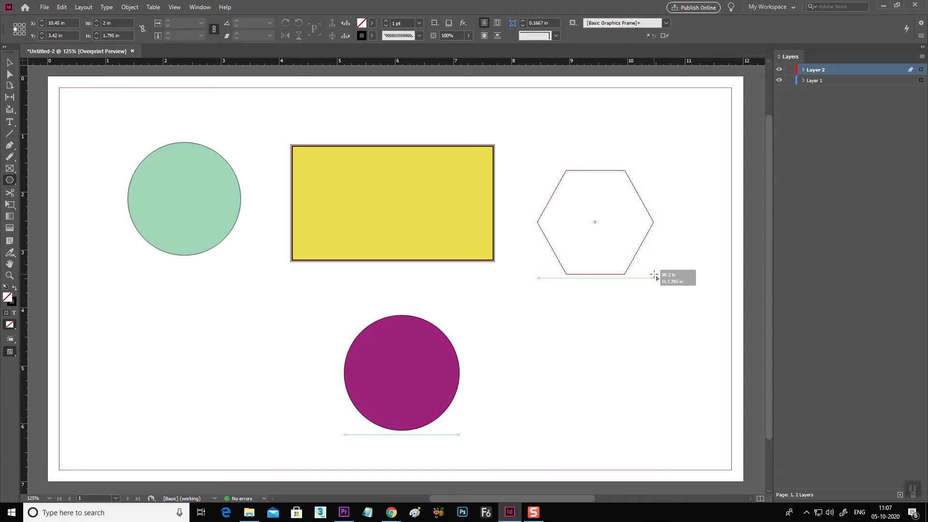
{"action": "left_click_drag", "start_coordinate": [654, 275], "coordinate": [654, 274]}
{"action": "left_click", "coordinate": [8, 63]}
{"action": "left_click", "coordinate": [803, 70]}
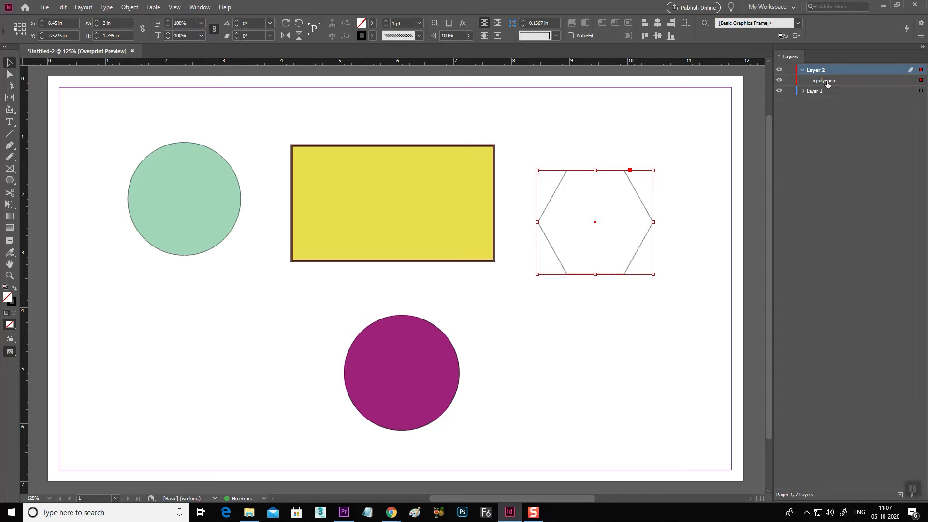
Fill the hexagon with orange e98e01 and deselect it
{"action": "double_click", "coordinate": [363, 23]}
{"action": "mouse_move", "coordinate": [662, 274]}
{"action": "left_mouse_down"}
{"action": "mouse_move", "coordinate": [636, 269]}
{"action": "mouse_move", "coordinate": [655, 271]}
{"action": "left_mouse_up"}
{"action": "left_click_drag", "start_coordinate": [590, 306], "coordinate": [557, 297]}
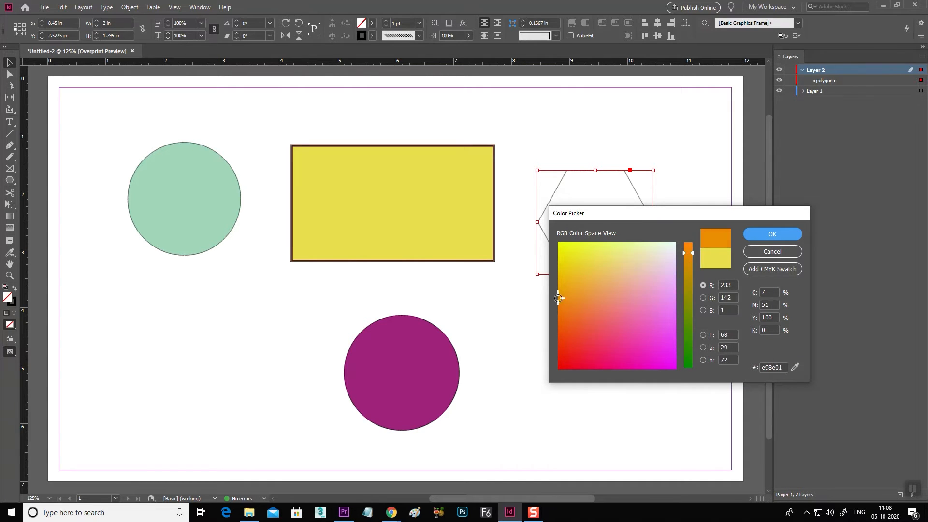
{"action": "left_click", "coordinate": [762, 235]}
{"action": "left_click", "coordinate": [227, 133]}
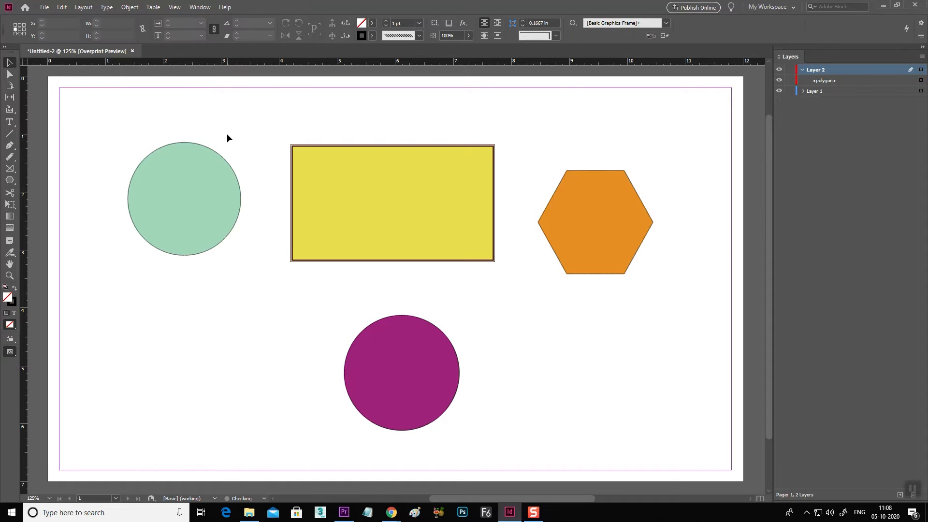
Remove the stroke from the yellow rectangle by setting its stroke colour to None
{"action": "left_click", "coordinate": [383, 177]}
{"action": "left_click", "coordinate": [669, 198]}
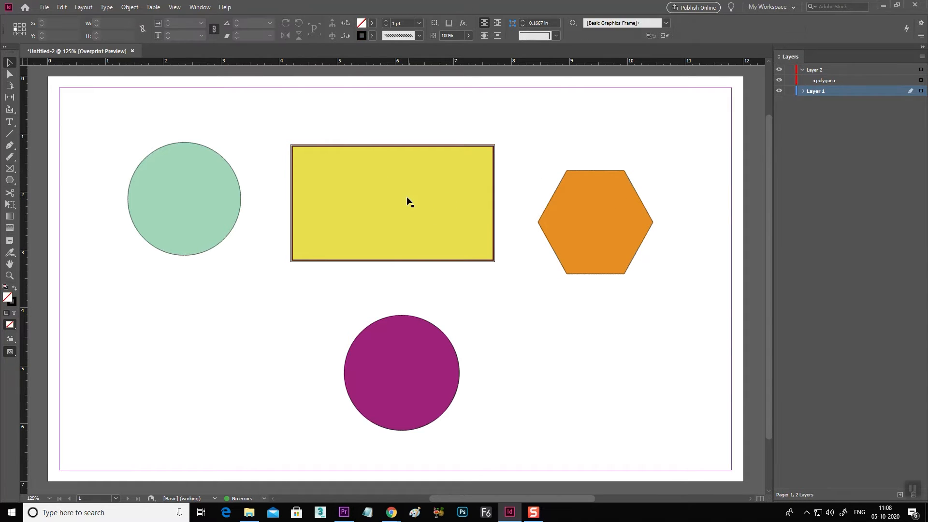
{"action": "left_click", "coordinate": [407, 201]}
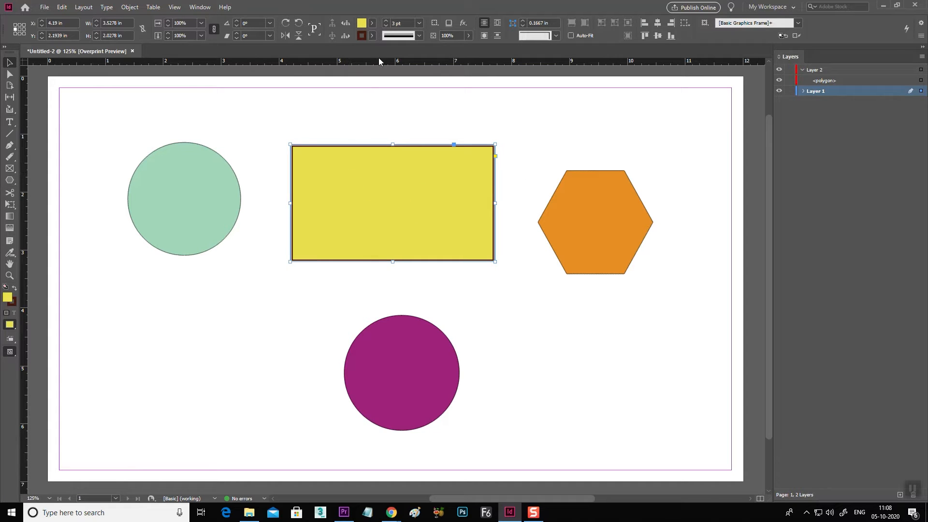
{"action": "left_click", "coordinate": [372, 36]}
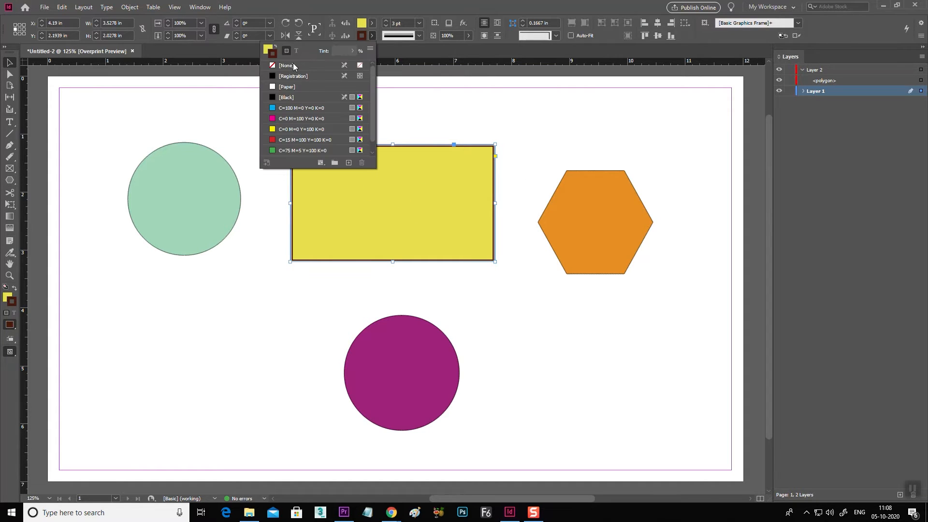
{"action": "left_click", "coordinate": [272, 66]}
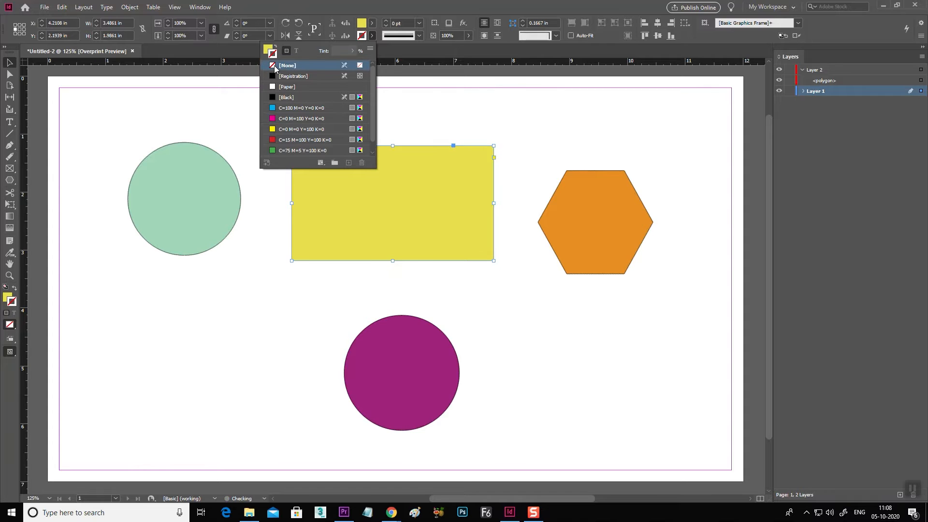
{"action": "left_click", "coordinate": [498, 196]}
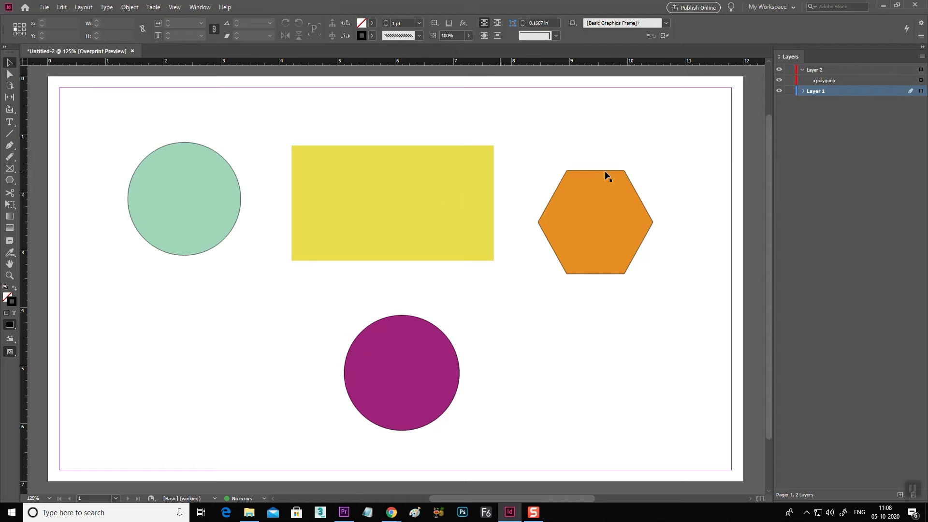
Expand Layer 1 and move its green circle object into Layer 2, beneath the polygon
{"action": "left_click", "coordinate": [803, 92]}
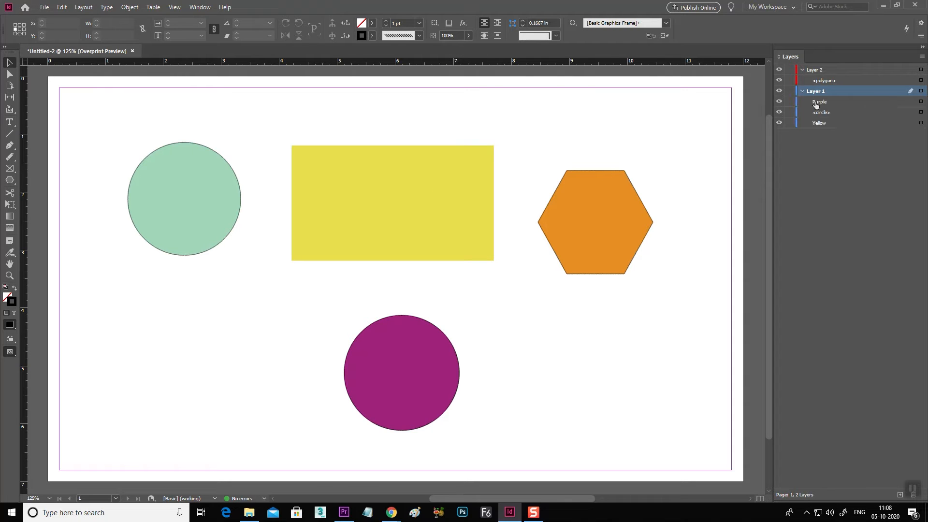
{"action": "left_click", "coordinate": [845, 112]}
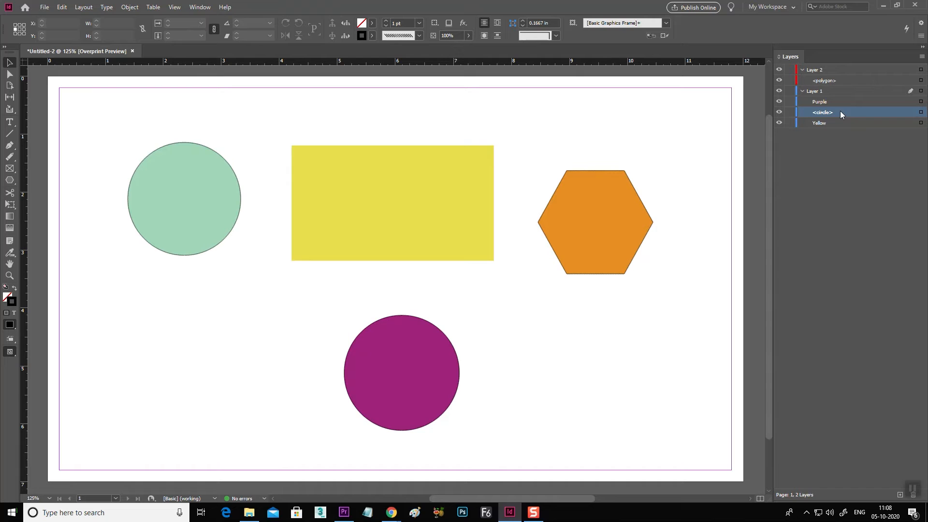
{"action": "left_click_drag", "start_coordinate": [837, 111], "coordinate": [837, 82]}
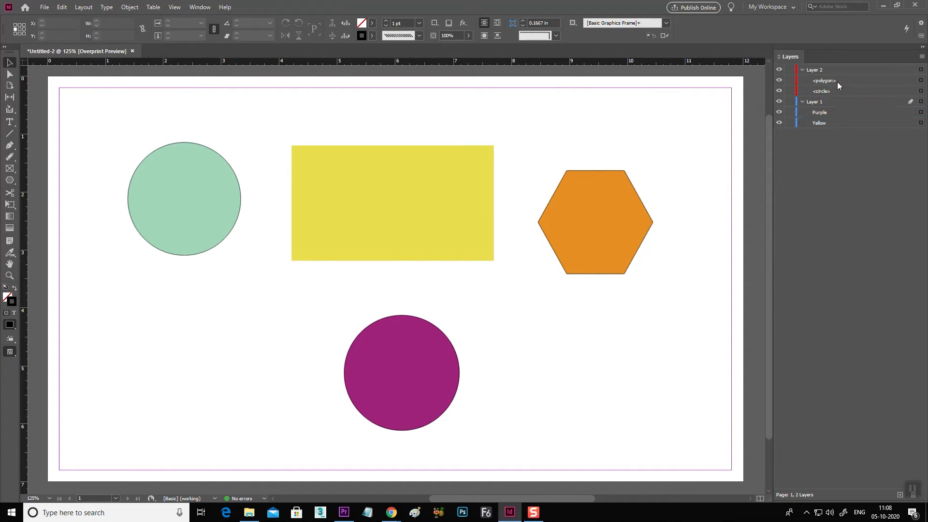
Make Layer 2 active and create a new layer above it
{"action": "left_click", "coordinate": [825, 112]}
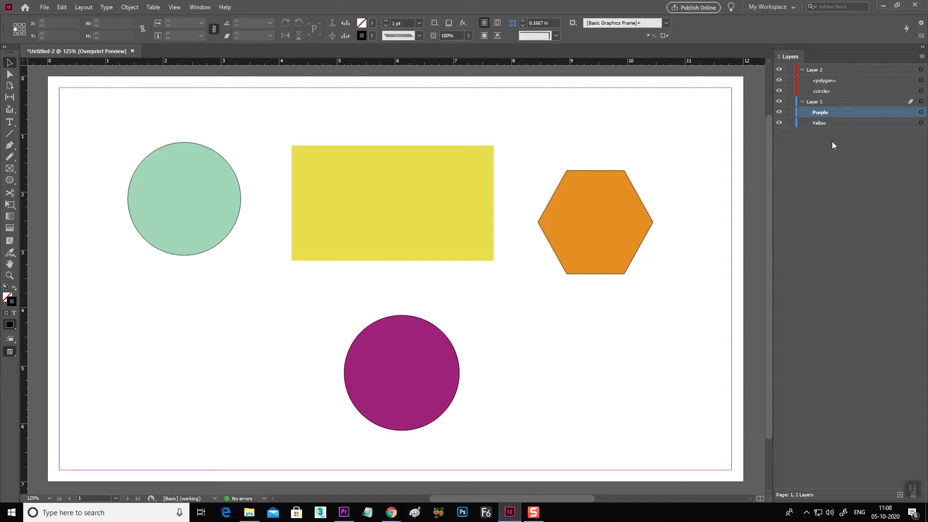
{"action": "left_click", "coordinate": [834, 70]}
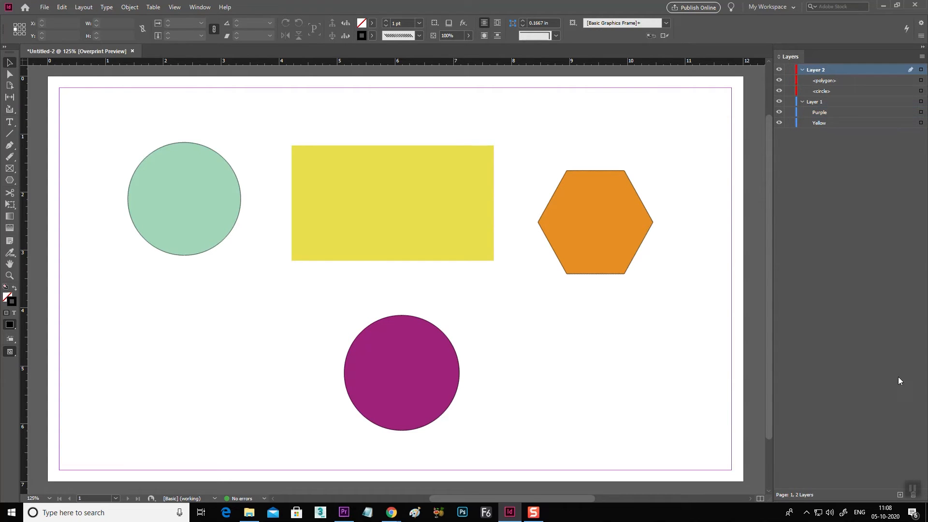
{"action": "left_click", "coordinate": [900, 496]}
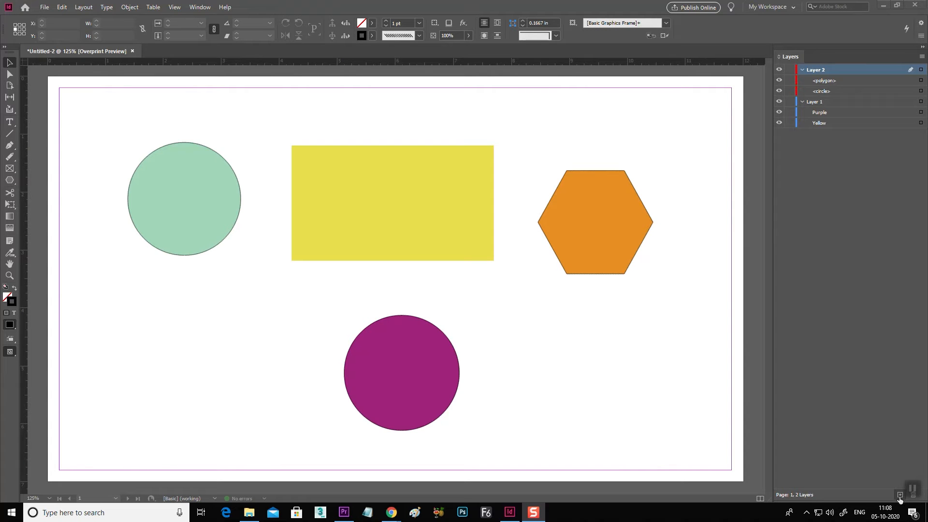
{"action": "left_click", "coordinate": [900, 494]}
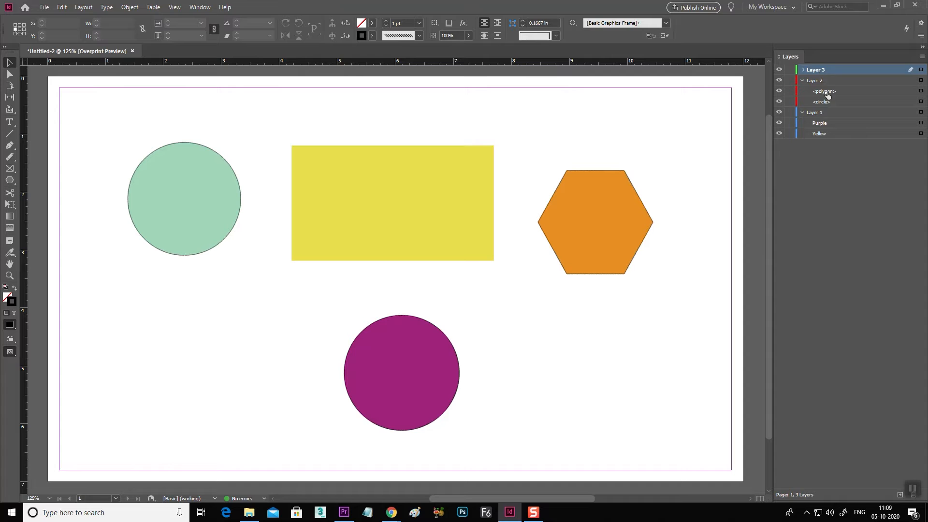
Move the Purple object from Layer 1 into Layer 3 and expand Layer 3 to select it
{"action": "left_click_drag", "start_coordinate": [833, 124], "coordinate": [825, 71]}
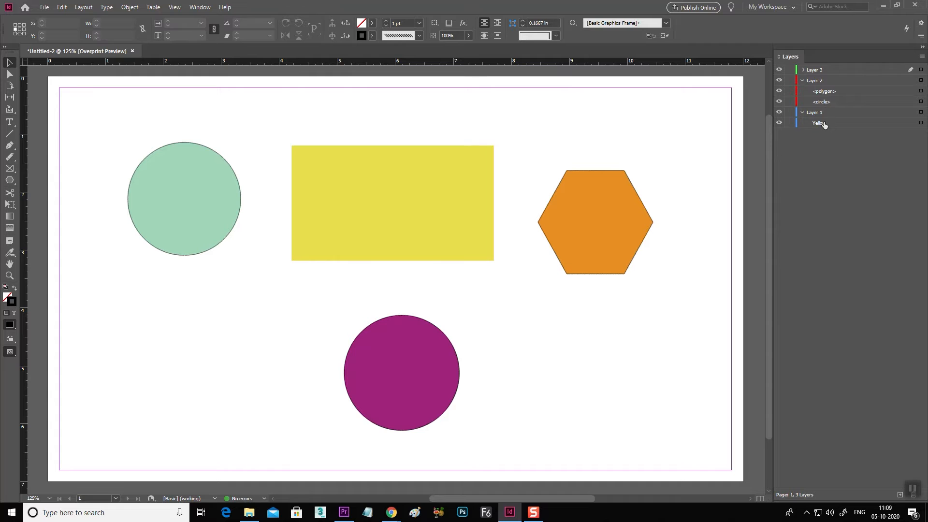
{"action": "left_click", "coordinate": [803, 70]}
{"action": "left_click", "coordinate": [822, 81]}
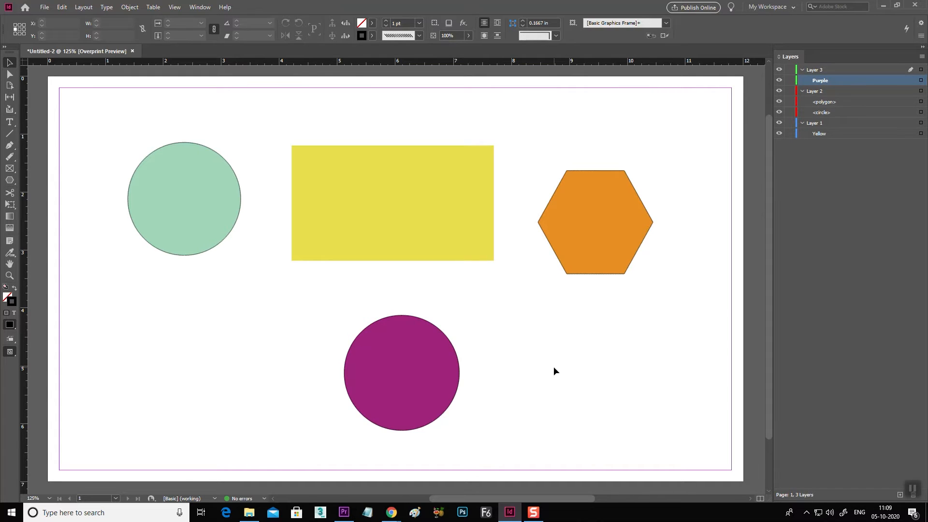
Collapse the contents of Layer 3, Layer 2 and Layer 1 in the layer list
{"action": "left_click", "coordinate": [803, 69]}
{"action": "left_click", "coordinate": [802, 81]}
{"action": "left_click", "coordinate": [802, 91]}
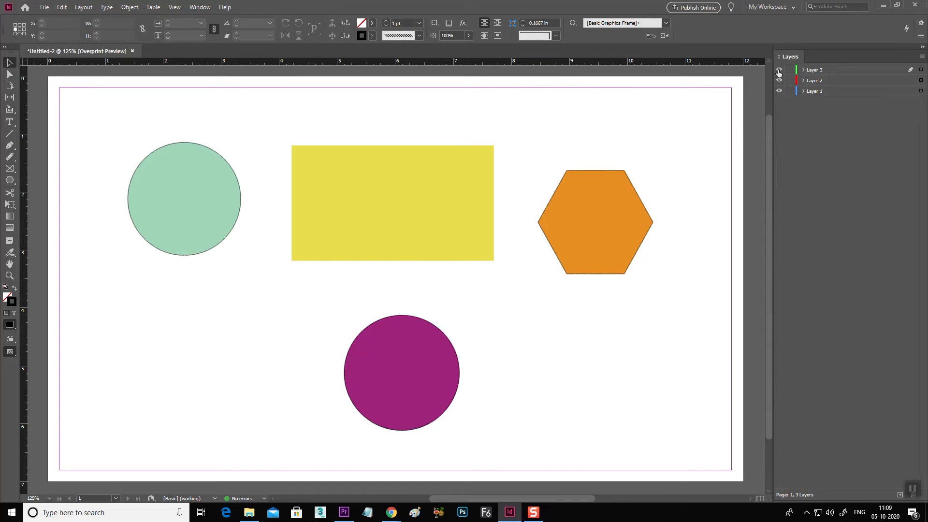
Hide and show Layer 3, Layer 2 and Layer 1 in turn to check which shapes each contains
{"action": "left_click", "coordinate": [778, 71]}
{"action": "left_click", "coordinate": [778, 71]}
{"action": "left_click", "coordinate": [778, 70]}
{"action": "left_click", "coordinate": [779, 71]}
{"action": "left_click", "coordinate": [778, 81]}
{"action": "left_click", "coordinate": [778, 80]}
{"action": "left_click", "coordinate": [778, 80]}
{"action": "left_click", "coordinate": [779, 80]}
{"action": "left_click", "coordinate": [779, 91]}
{"action": "left_click", "coordinate": [779, 91]}
{"action": "left_click", "coordinate": [779, 91]}
{"action": "left_click", "coordinate": [779, 90]}
Rename Layer 1 as Rectangle
{"action": "double_click", "coordinate": [814, 91]}
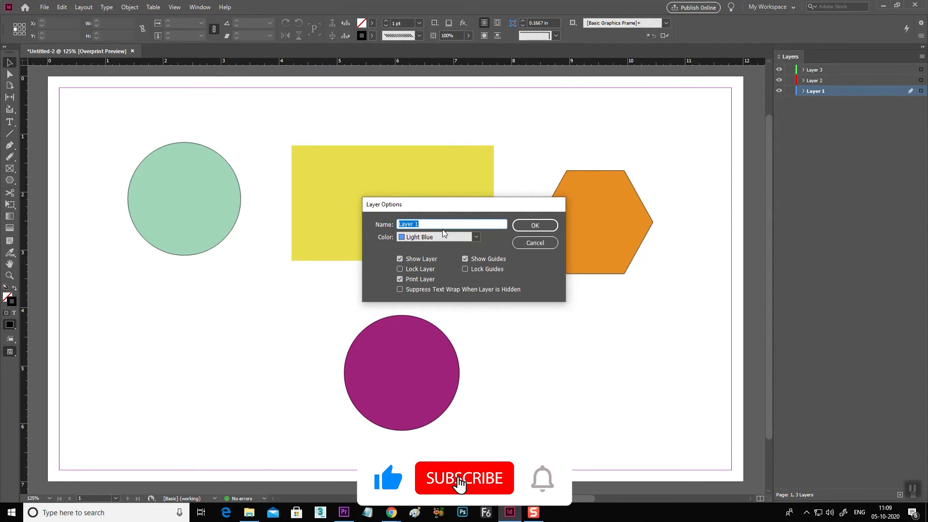
{"action": "type", "text": "Rect"}
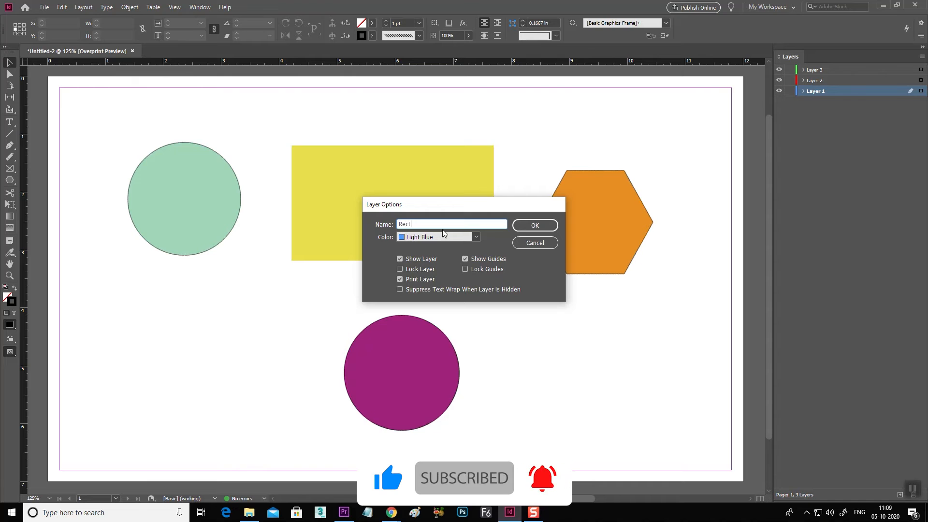
{"action": "type", "text": "angle"}
{"action": "key", "text": "Return"}
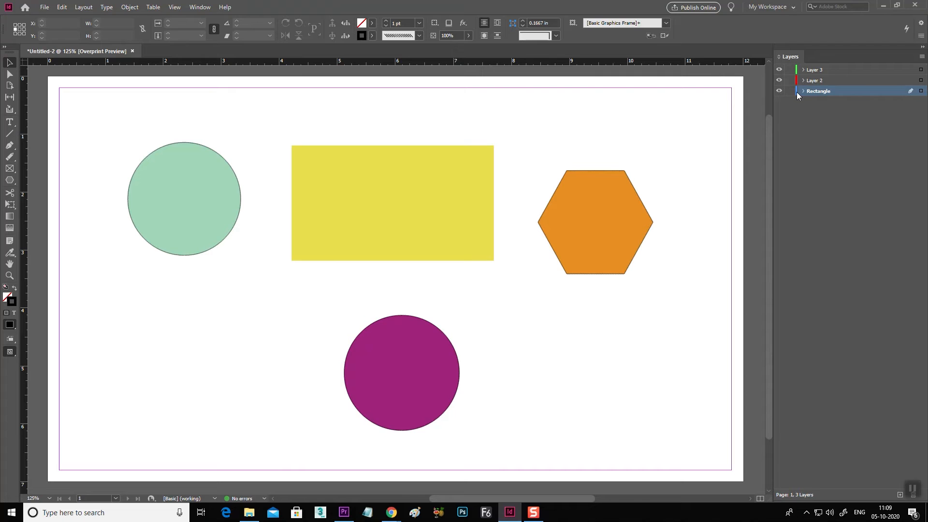
Change the Rectangle layer's colour to Orange in its layer options
{"action": "double_click", "coordinate": [848, 91]}
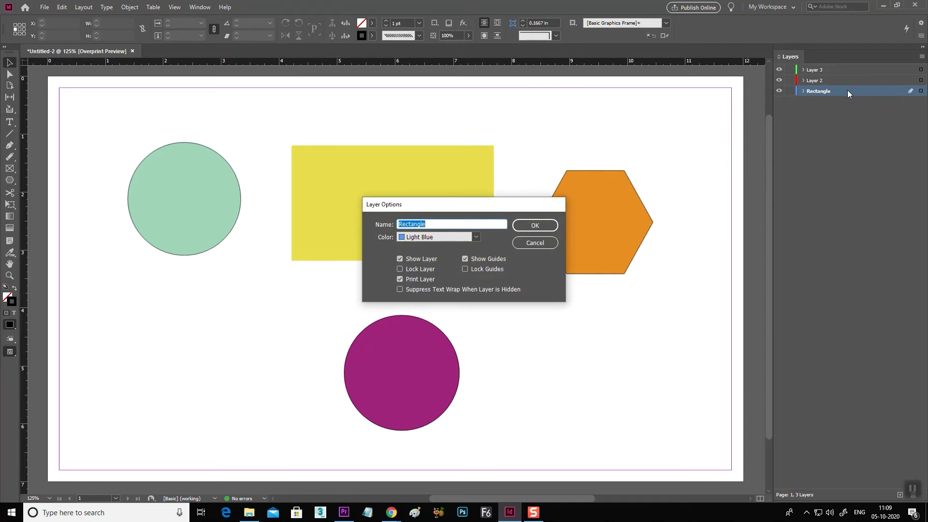
{"action": "left_click", "coordinate": [441, 235]}
{"action": "left_click", "coordinate": [428, 338]}
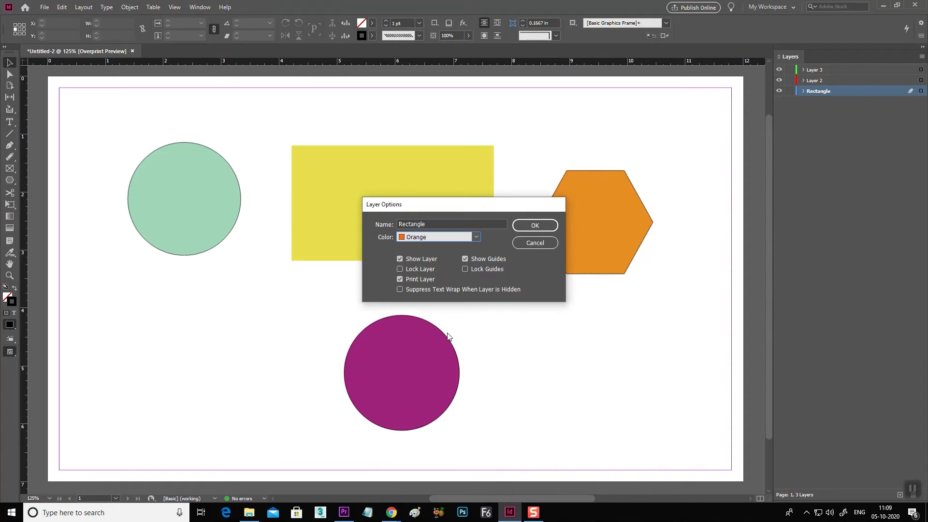
{"action": "left_click", "coordinate": [539, 226]}
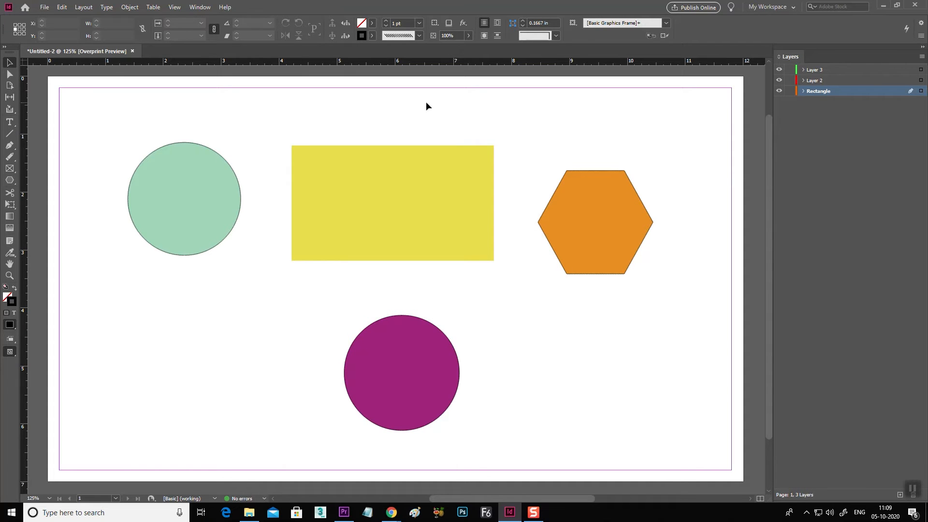
Draw a hexagon about 2.06 in wide and 1.67 in high below the green circle with the Polygon tool
{"action": "left_click", "coordinate": [10, 181]}
{"action": "right_click", "coordinate": [9, 183]}
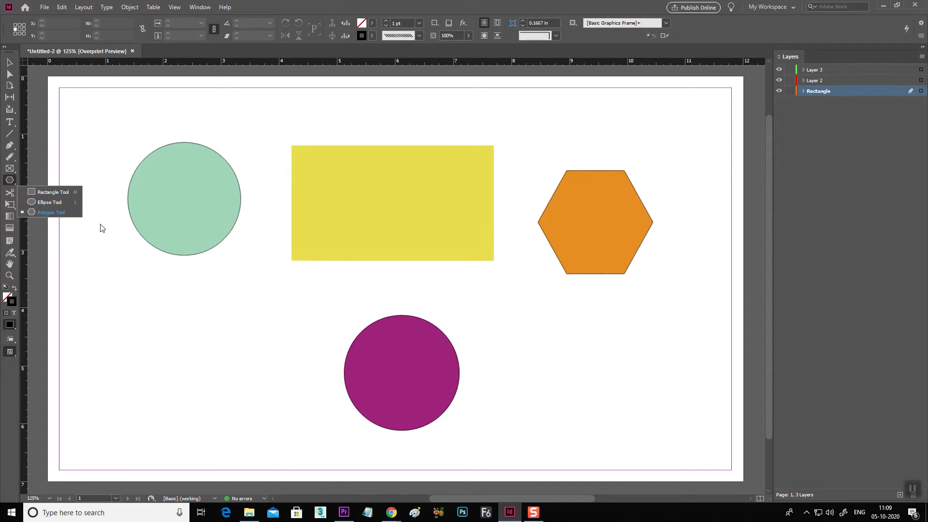
{"action": "left_click", "coordinate": [47, 213]}
{"action": "left_click_drag", "start_coordinate": [172, 292], "coordinate": [292, 389]}
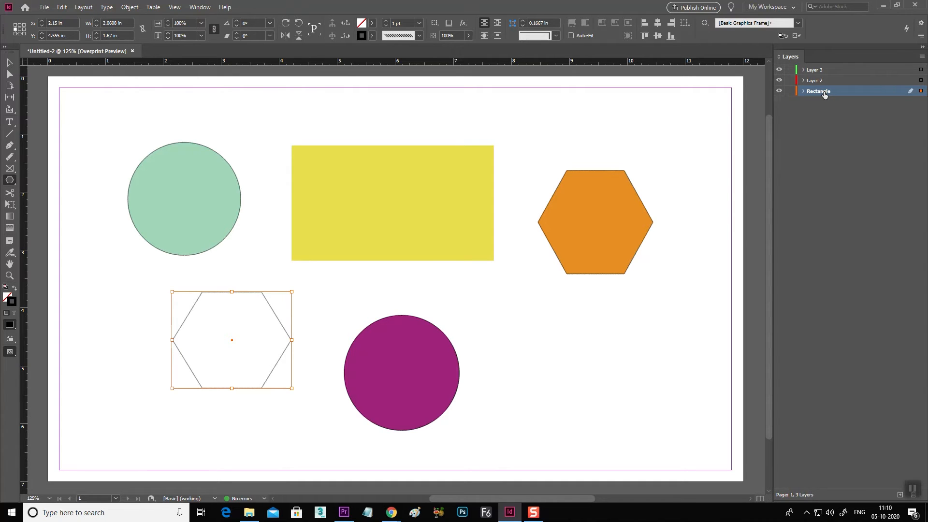
{"action": "key", "text": "v"}
{"action": "left_click", "coordinate": [130, 294]}
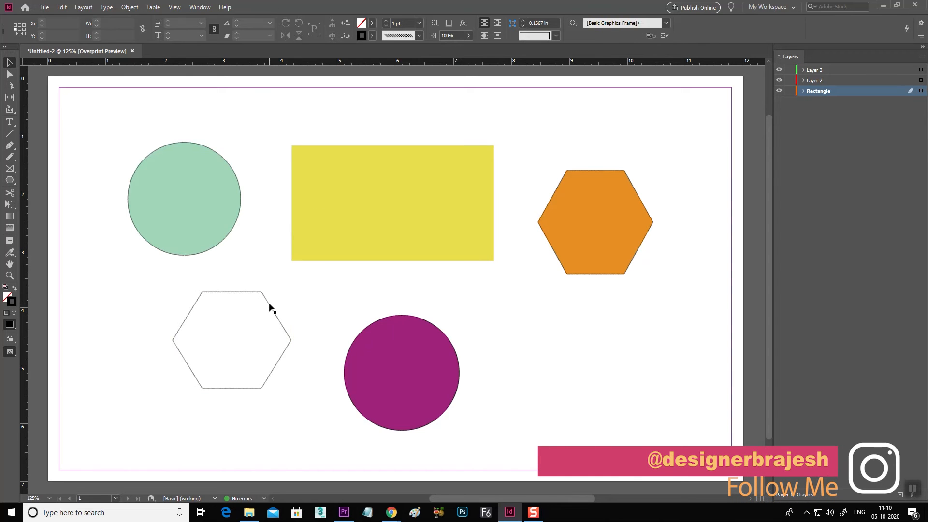
Select the unfilled hexagon below the green circle and delete it
{"action": "left_click", "coordinate": [273, 312]}
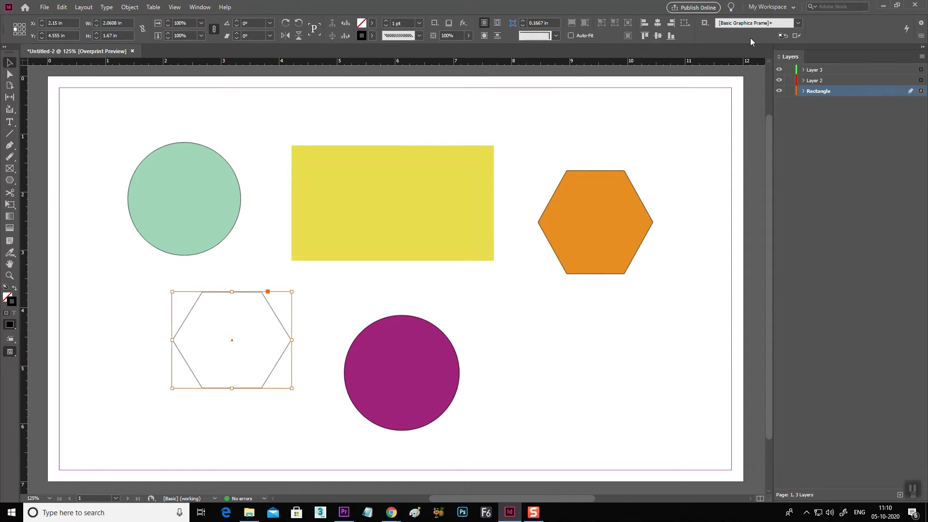
{"action": "left_click", "coordinate": [300, 299]}
{"action": "left_click", "coordinate": [217, 359]}
{"action": "left_click_drag", "start_coordinate": [300, 315], "coordinate": [214, 364]}
{"action": "key", "text": "Delete"}
Create an eight-sided polygon 3 in wide and 3 in high, and move it below the green circle
{"action": "left_click", "coordinate": [13, 180]}
{"action": "left_click", "coordinate": [548, 330]}
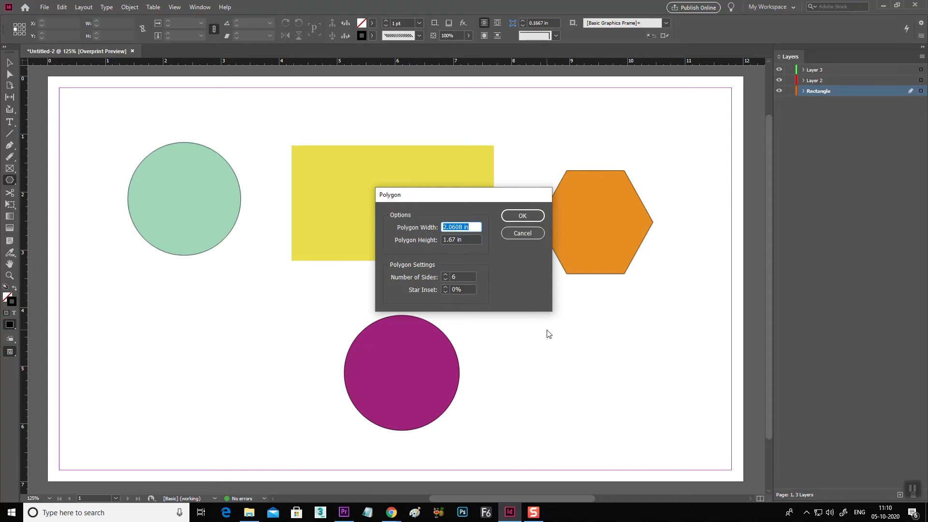
{"action": "left_click", "coordinate": [532, 233]}
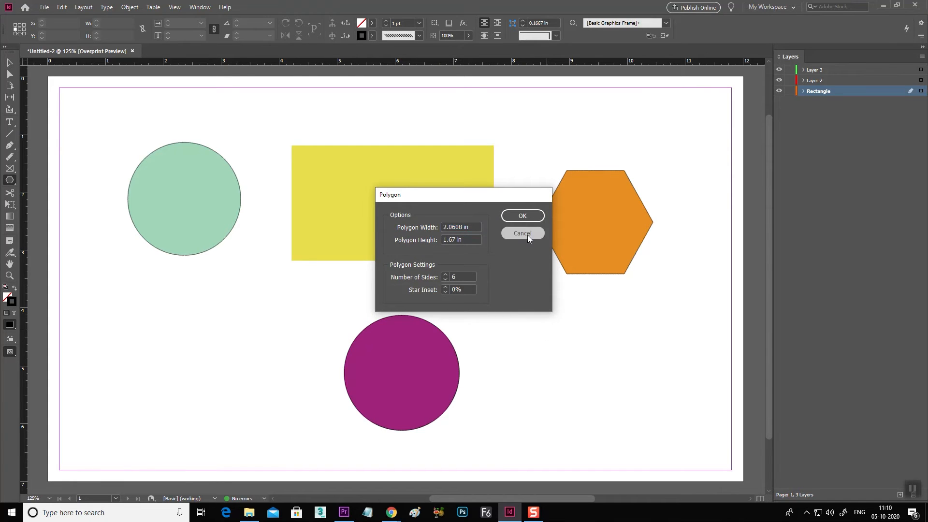
{"action": "left_click", "coordinate": [545, 334]}
{"action": "type", "text": "3"}
{"action": "key", "text": "Tab"}
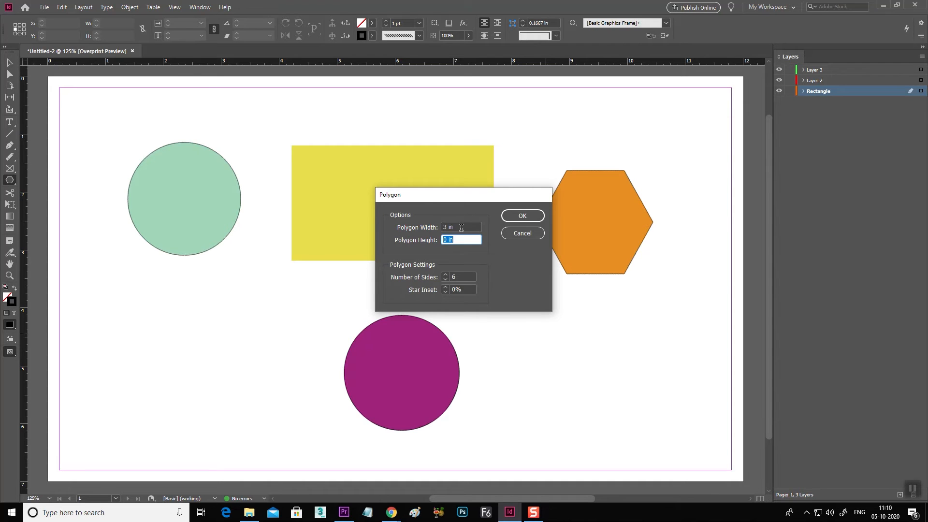
{"action": "type", "text": "3"}
{"action": "key", "text": "Tab"}
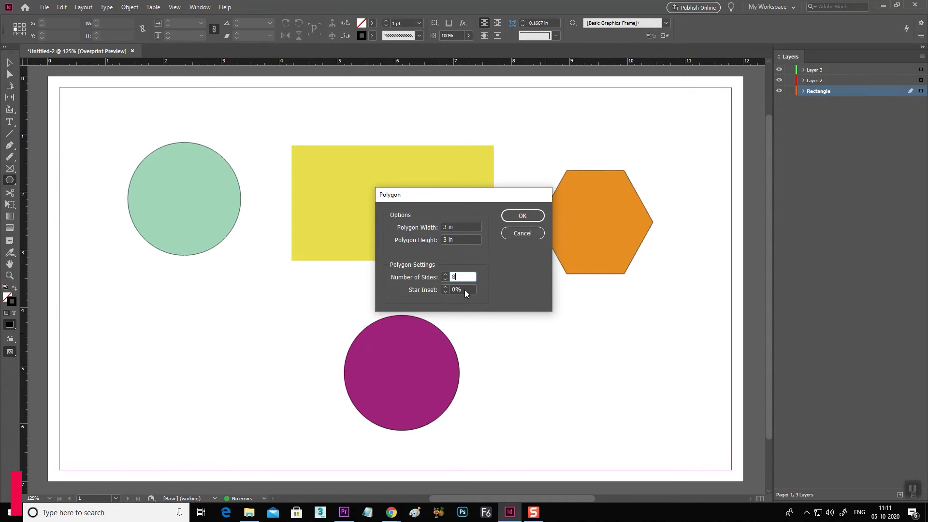
{"action": "left_click", "coordinate": [523, 216]}
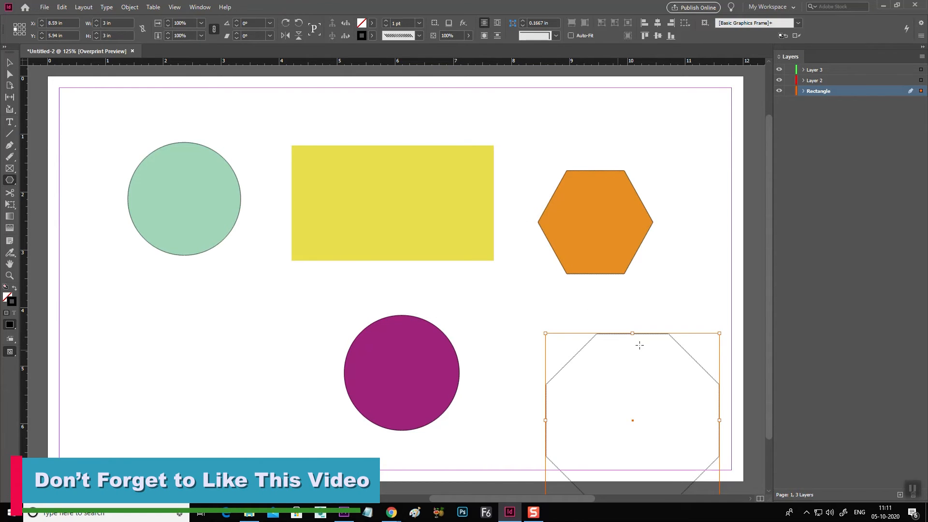
{"action": "key", "text": "v"}
{"action": "left_click_drag", "start_coordinate": [688, 353], "coordinate": [250, 289]}
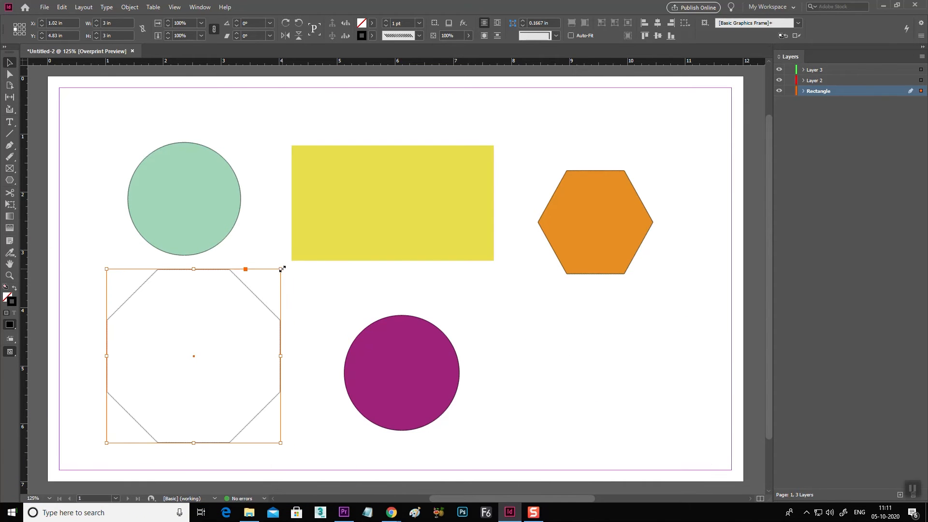
Scale the octagon down proportionally to about 2.23 in wide and high
{"action": "left_click", "coordinate": [319, 293]}
{"action": "left_click", "coordinate": [264, 306]}
{"action": "left_click_drag", "start_coordinate": [281, 268], "coordinate": [186, 352]}
{"action": "left_click_drag", "start_coordinate": [281, 267], "coordinate": [283, 315]}
{"action": "key", "text": "ctrl+z"}
{"action": "key", "text": "ctrl+z"}
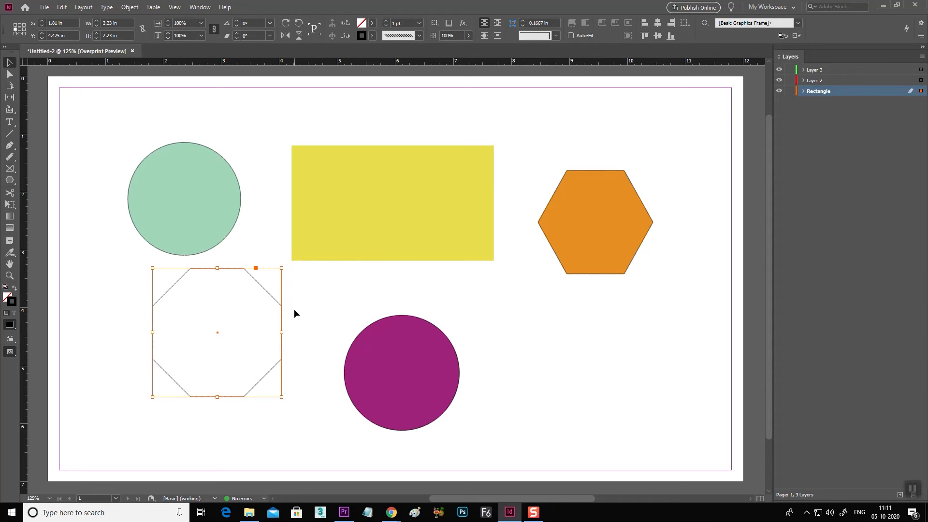
{"action": "left_click", "coordinate": [292, 304]}
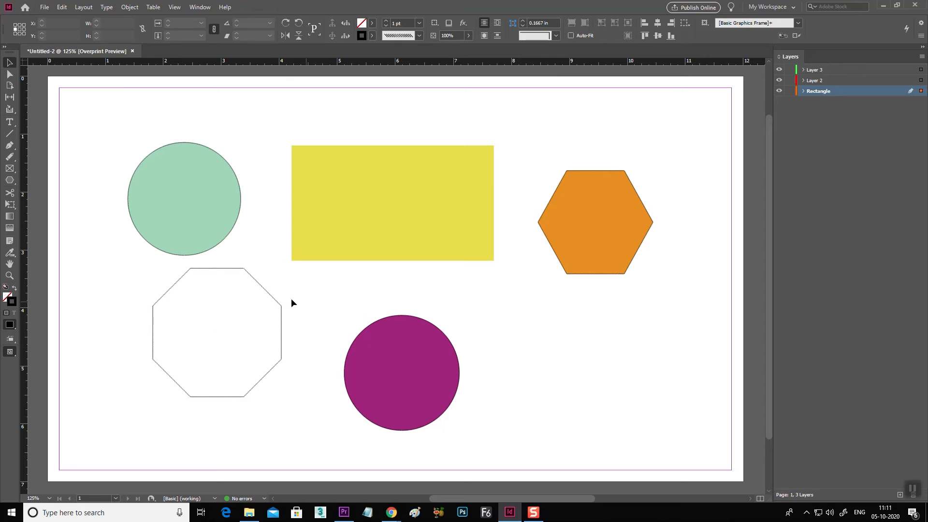
Move the octagon slightly down to about X 1.77 in, Y 4.775 in, and set its width and height to 2 in
{"action": "left_click", "coordinate": [267, 292]}
{"action": "left_click_drag", "start_coordinate": [267, 292], "coordinate": [265, 312]}
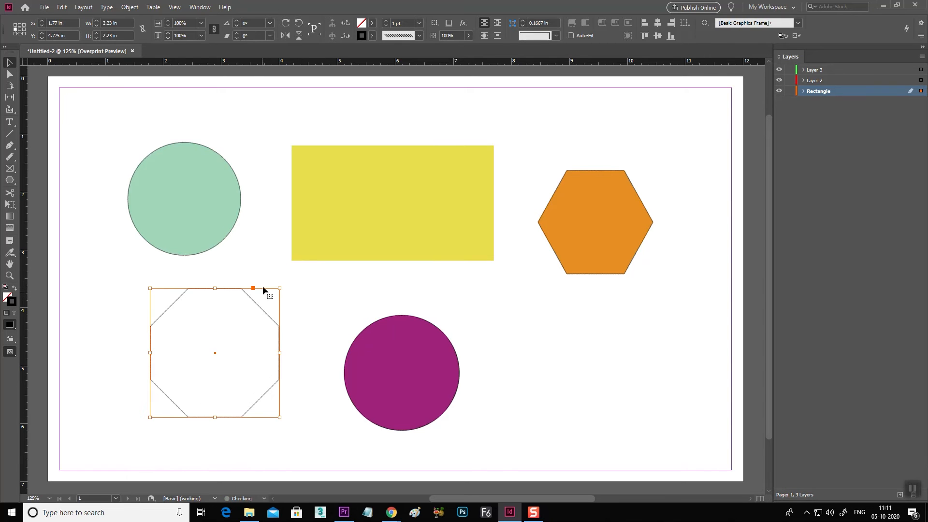
{"action": "left_click", "coordinate": [126, 22]}
{"action": "type", "text": "2"}
{"action": "key", "text": "Tab"}
{"action": "type", "text": "2"}
{"action": "key", "text": "Tab"}
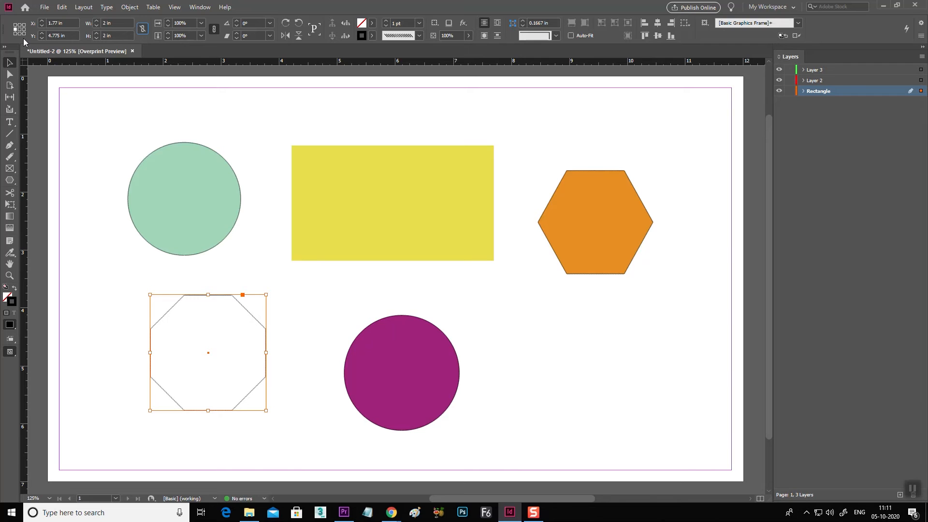
Rotate the octagon freehand to 45° and deselect it to inspect the shape
{"action": "left_click", "coordinate": [308, 302]}
{"action": "left_click", "coordinate": [267, 305]}
{"action": "left_click_drag", "start_coordinate": [269, 292], "coordinate": [204, 266]}
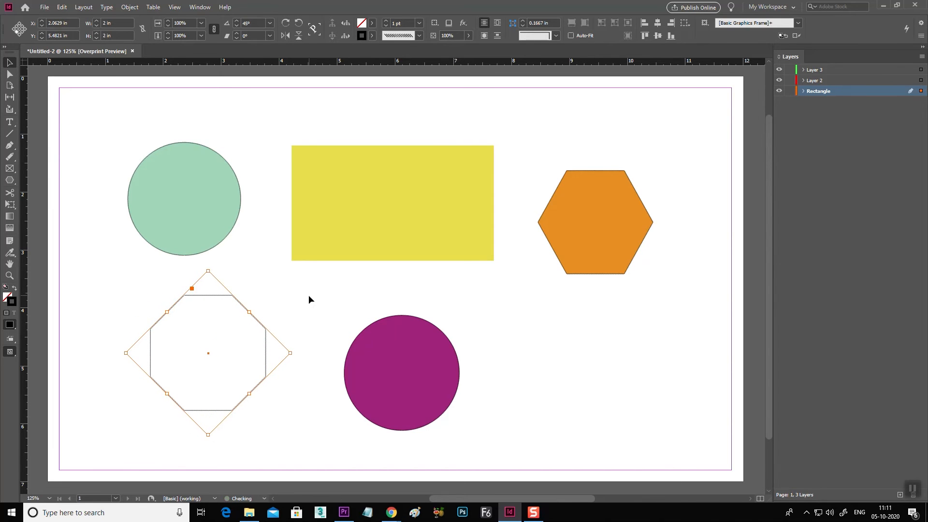
{"action": "left_click", "coordinate": [296, 300]}
{"action": "left_click", "coordinate": [243, 313]}
{"action": "left_click", "coordinate": [307, 301]}
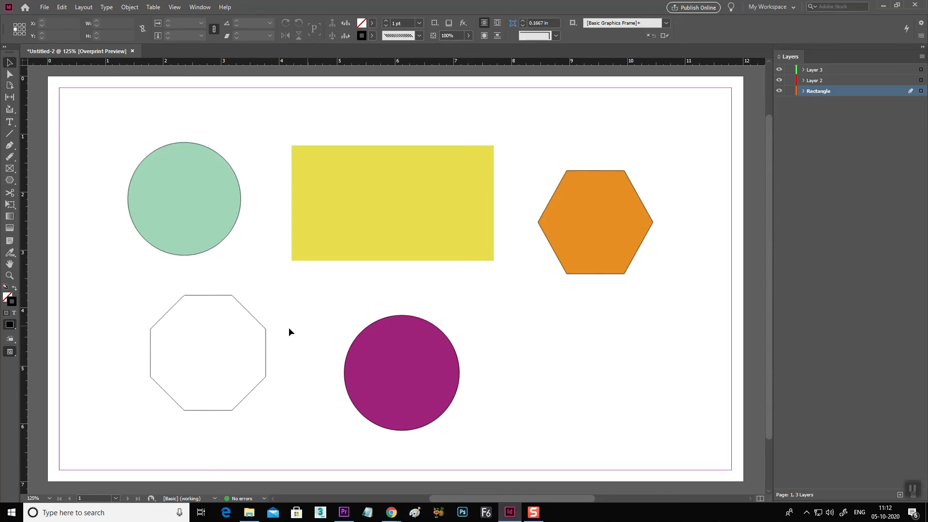
Rotate the octagon freehand a little further, to about 52.5°
{"action": "left_click", "coordinate": [256, 322]}
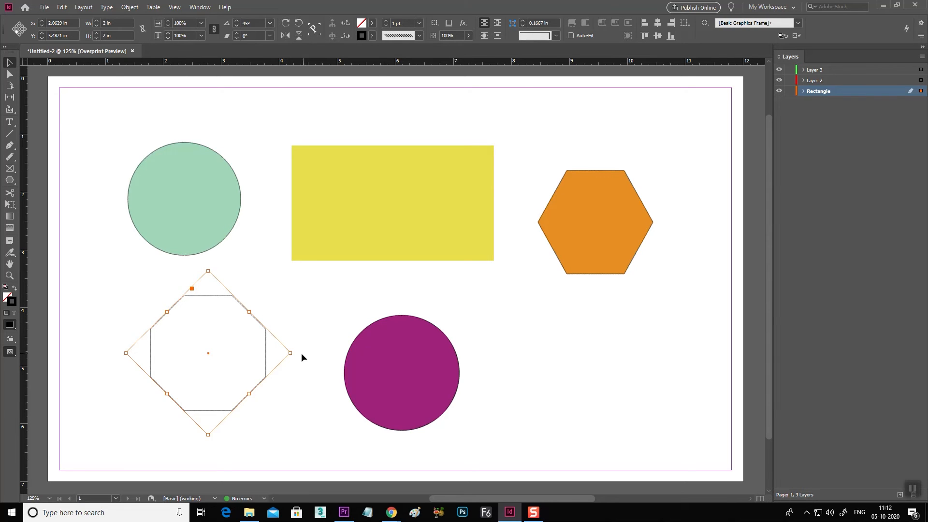
{"action": "left_click_drag", "start_coordinate": [293, 353], "coordinate": [297, 340]}
{"action": "left_click", "coordinate": [309, 318]}
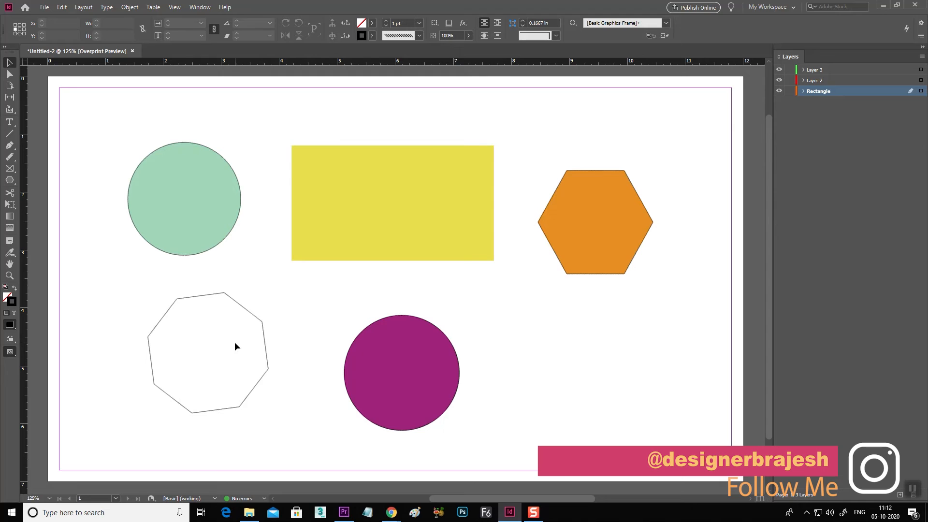
Rotate the octagon 90° clockwise and then 90° anticlockwise back again
{"action": "left_click", "coordinate": [253, 318]}
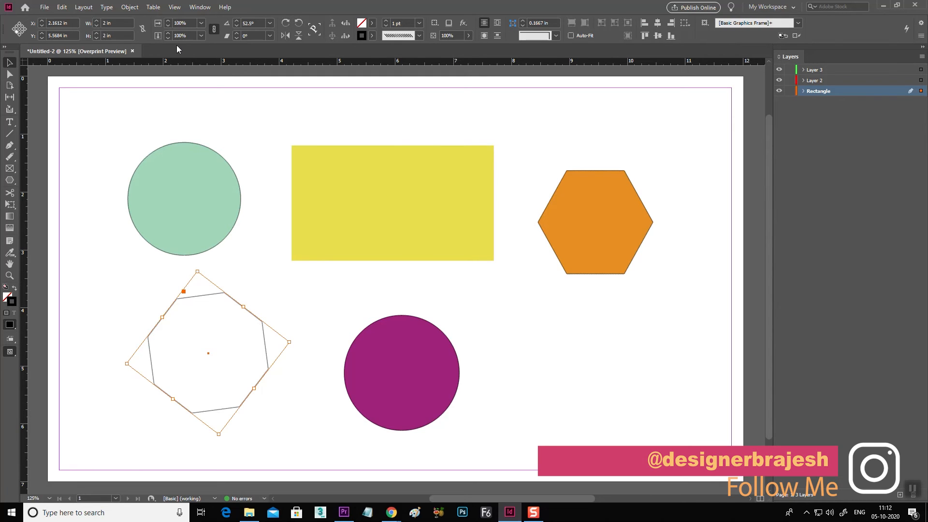
{"action": "left_click", "coordinate": [286, 23]}
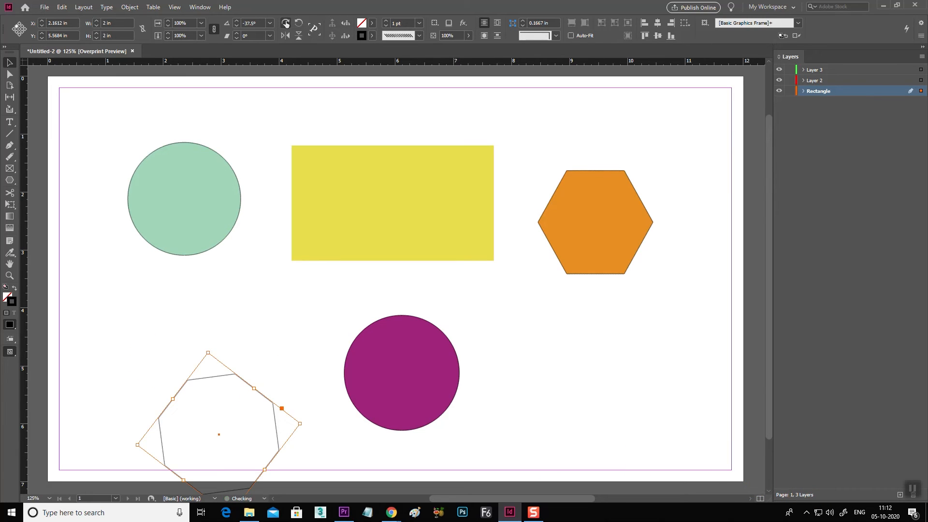
{"action": "left_click", "coordinate": [299, 23]}
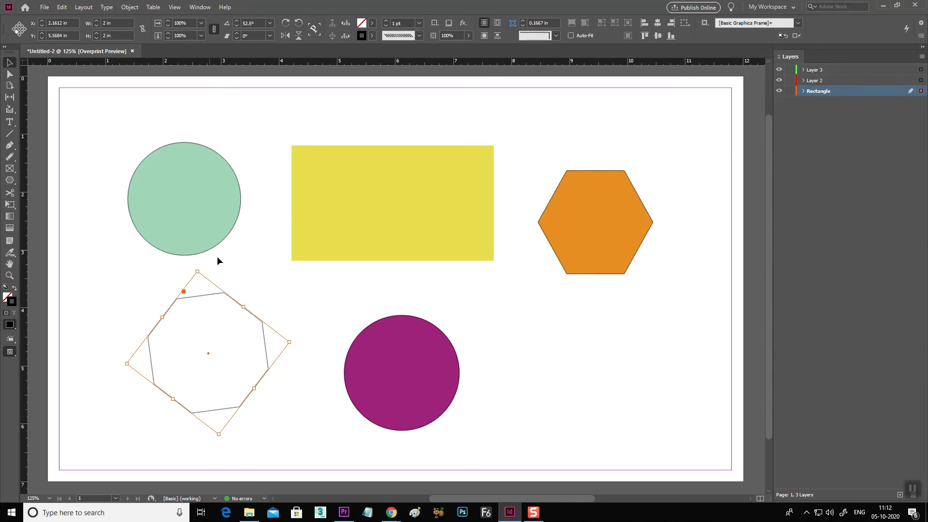
Move the yellow rectangle down to about Y 2.62 in, then try a freehand rotation and undo it
{"action": "left_click", "coordinate": [408, 189]}
{"action": "left_click_drag", "start_coordinate": [408, 190], "coordinate": [403, 209]}
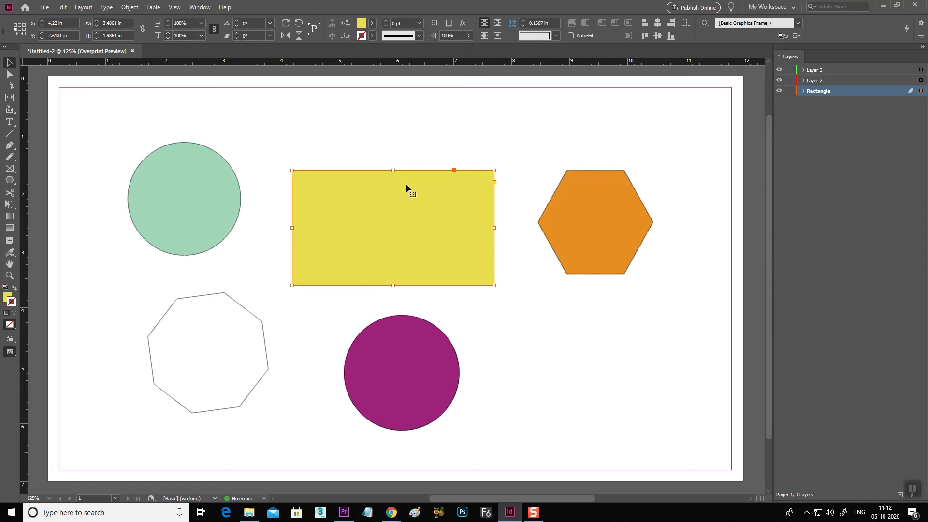
{"action": "left_click_drag", "start_coordinate": [503, 164], "coordinate": [485, 136]}
{"action": "key", "text": "ctrl+z"}
Set the yellow rectangle's rotation angle to 45° and move it down onto the page
{"action": "left_click", "coordinate": [254, 23]}
{"action": "type", "text": "45"}
{"action": "key", "text": "Return"}
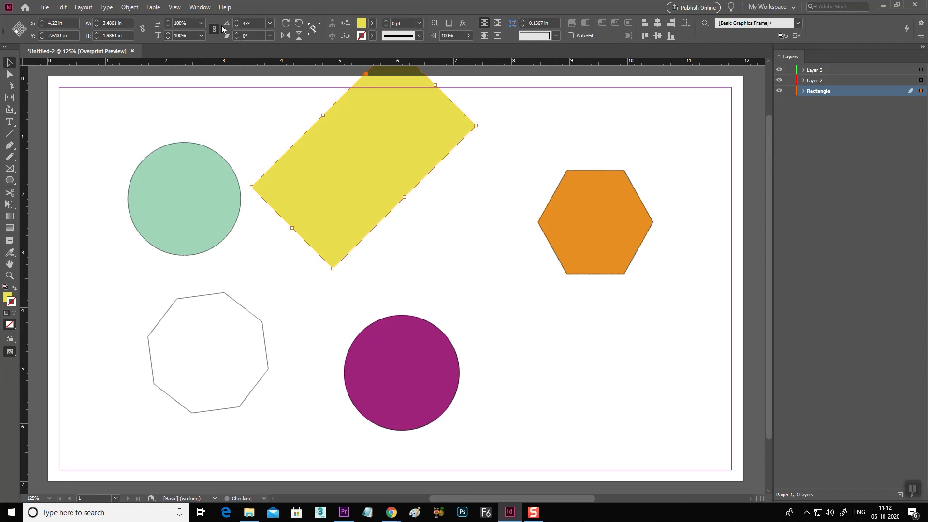
{"action": "left_click_drag", "start_coordinate": [359, 138], "coordinate": [388, 181]}
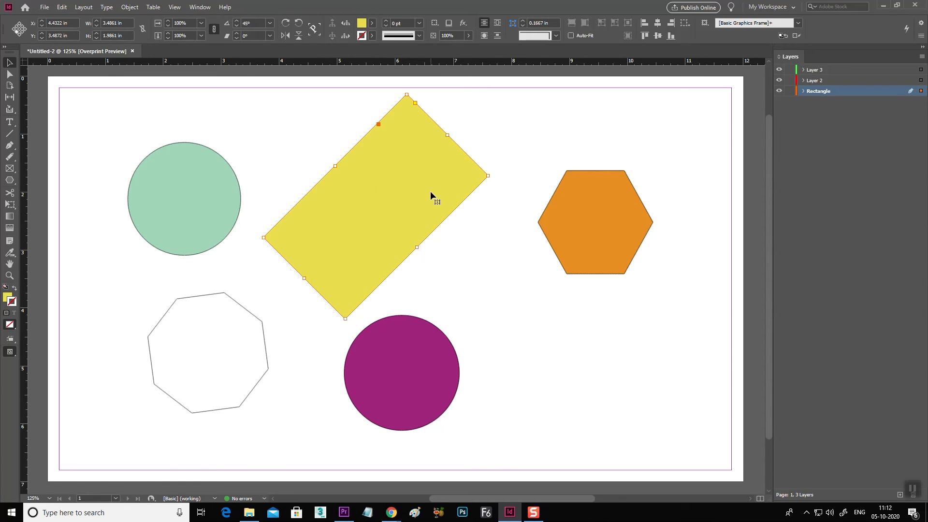
Set the yellow rectangle's rotation angle to 90° and then 120°, and move it between the green circle and the orange hexagon
{"action": "left_click", "coordinate": [227, 25]}
{"action": "type", "text": "90"}
{"action": "key", "text": "Return"}
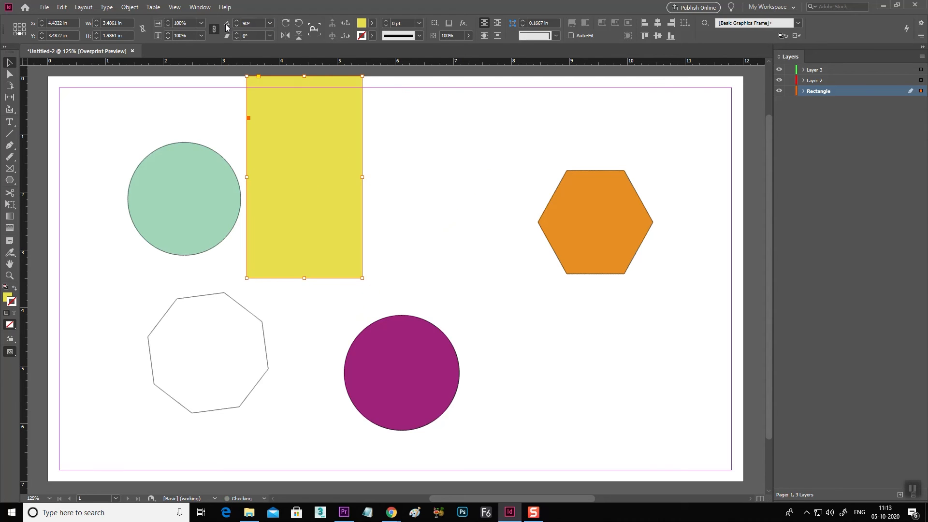
{"action": "left_click", "coordinate": [227, 24]}
{"action": "type", "text": "120"}
{"action": "key", "text": "Return"}
{"action": "left_click_drag", "start_coordinate": [321, 205], "coordinate": [415, 217]}
Undo all the rotations and moves made to the yellow rectangle since it was unrotated
{"action": "key", "text": "ctrl+z"}
{"action": "key", "text": "ctrl+z"}
{"action": "key", "text": "ctrl+z"}
{"action": "key", "text": "ctrl+z"}
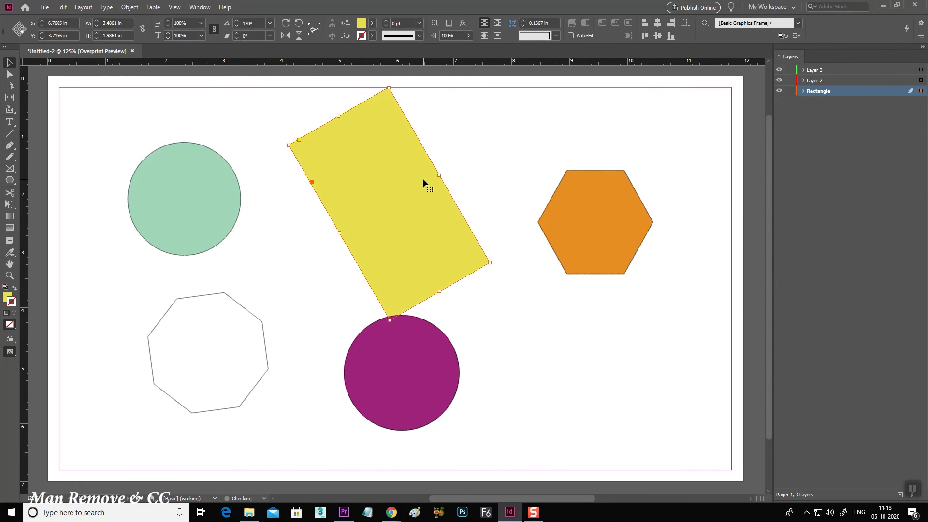
{"action": "key", "text": "ctrl+z"}
{"action": "key", "text": "ctrl+z"}
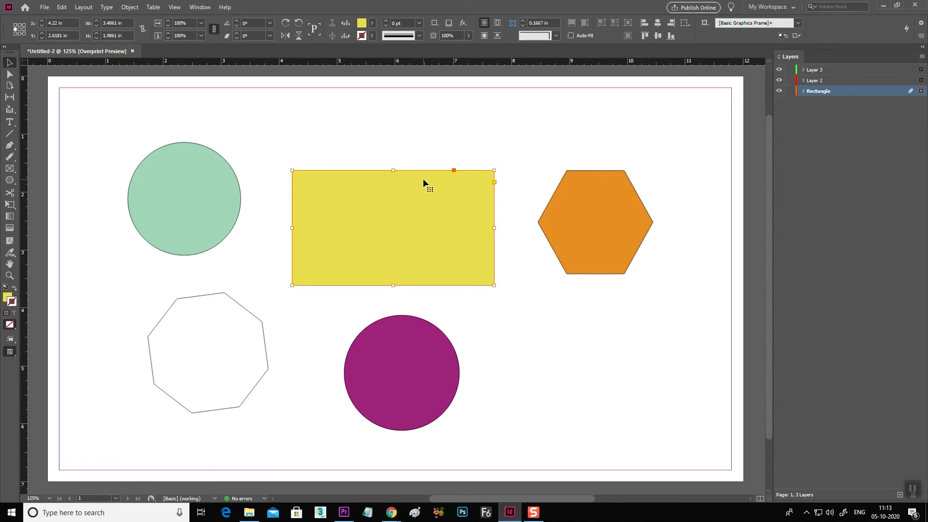
Move the yellow rectangle up slightly to about X 4.15 in, Y 2.32 in, and clear the selection
{"action": "mouse_move", "coordinate": [418, 232]}
{"action": "left_mouse_down"}
{"action": "mouse_move", "coordinate": [426, 228]}
{"action": "mouse_move", "coordinate": [410, 219]}
{"action": "left_mouse_up"}
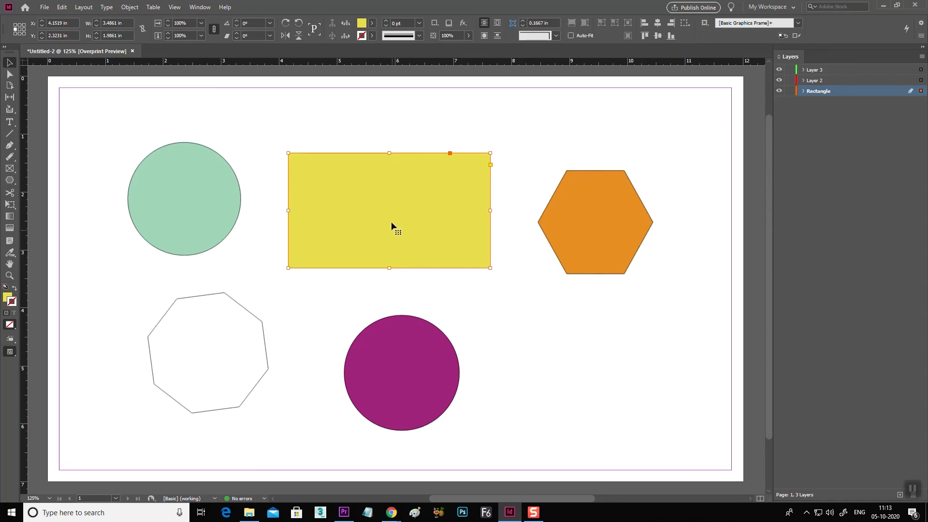
{"action": "left_click_drag", "start_coordinate": [274, 293], "coordinate": [134, 382]}
{"action": "left_click", "coordinate": [238, 290]}
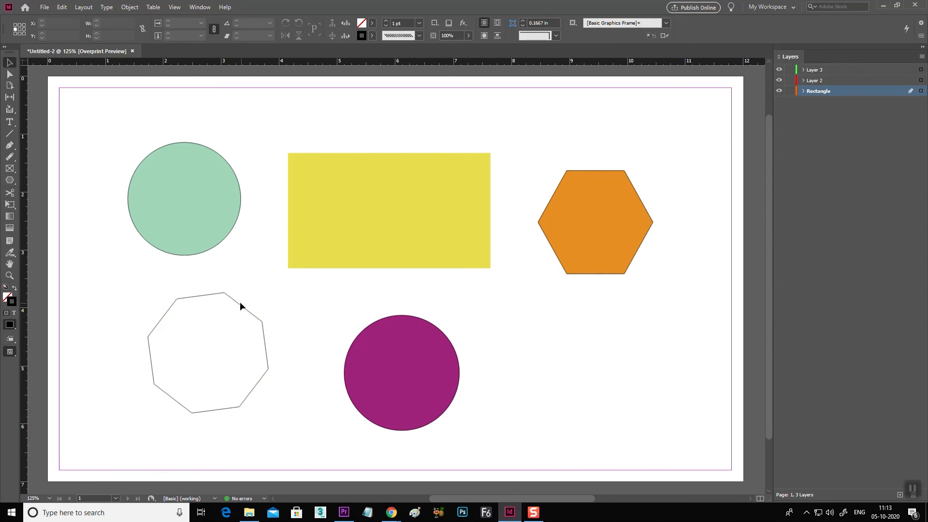
Move the purple circle up slightly to about X 5.125 in, Y 5.07 in, and clear the selection
{"action": "left_click", "coordinate": [401, 202]}
{"action": "left_click", "coordinate": [169, 205]}
{"action": "left_click", "coordinate": [384, 197]}
{"action": "left_click_drag", "start_coordinate": [416, 321], "coordinate": [411, 284]}
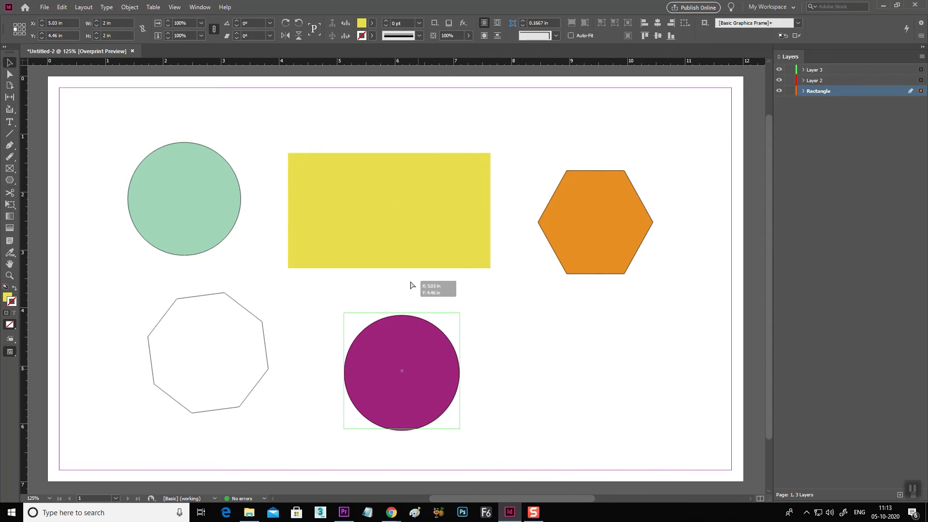
{"action": "left_click", "coordinate": [427, 227]}
{"action": "left_click", "coordinate": [633, 222]}
{"action": "left_click_drag", "start_coordinate": [416, 356], "coordinate": [420, 390]}
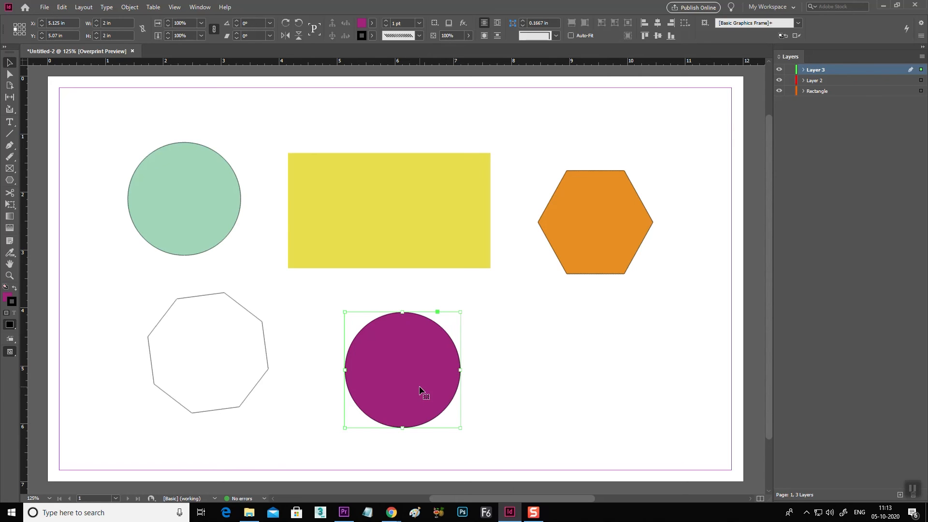
{"action": "left_click", "coordinate": [504, 303]}
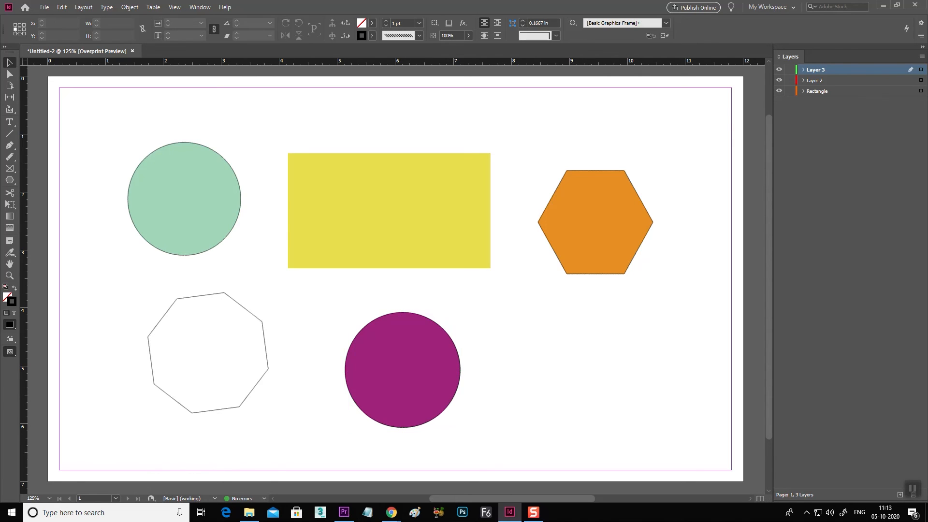
Draw an unfilled eight-pointed star about 1.54 in wide and high, using 8 sides and a 50% star inset
{"action": "left_click", "coordinate": [9, 179]}
{"action": "left_click", "coordinate": [525, 304]}
{"action": "left_click", "coordinate": [445, 292]}
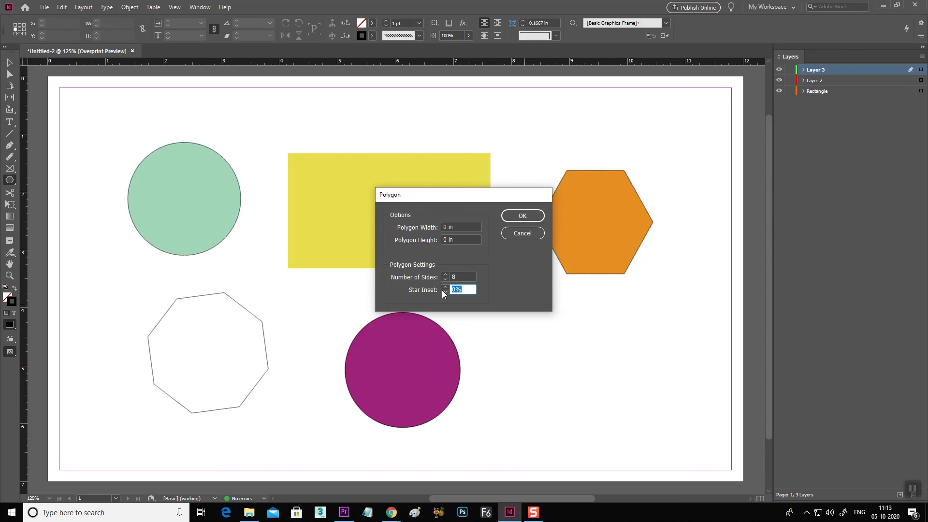
{"action": "type", "text": "50"}
{"action": "key", "text": "Return"}
{"action": "left_click_drag", "start_coordinate": [507, 304], "coordinate": [548, 343]}
{"action": "key", "text": "v"}
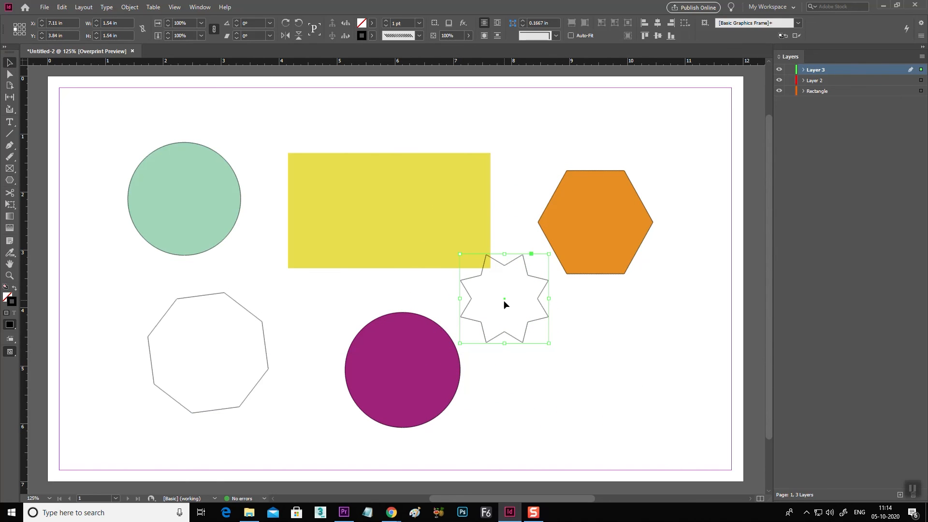
Move the star to about X 7.64 in, Y 4.5 in, below the orange hexagon, and leave it selected
{"action": "left_click_drag", "start_coordinate": [542, 280], "coordinate": [573, 319]}
{"action": "left_click", "coordinate": [596, 312]}
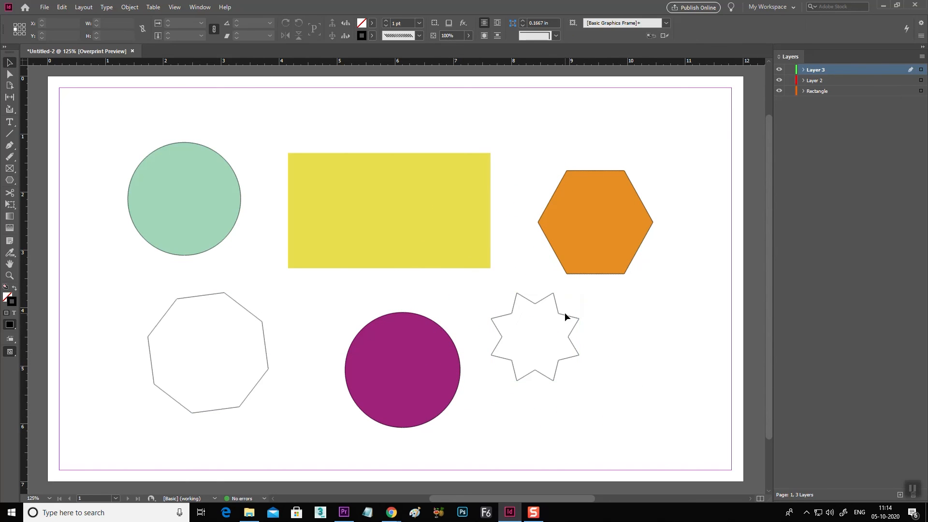
{"action": "left_click", "coordinate": [575, 319]}
Create a new layer above Layer 3, move the star polygon from Layer 3 onto it, and expand the new layer
{"action": "left_click", "coordinate": [803, 70]}
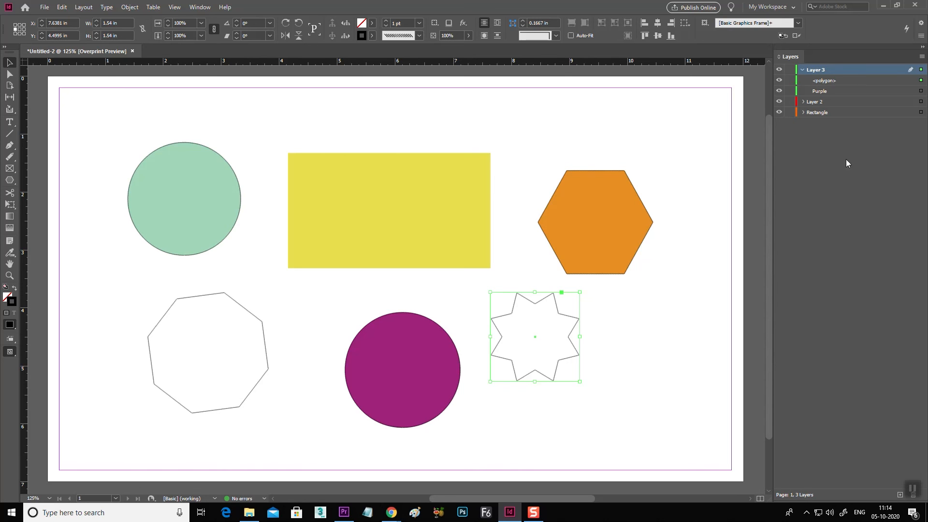
{"action": "left_click", "coordinate": [899, 495]}
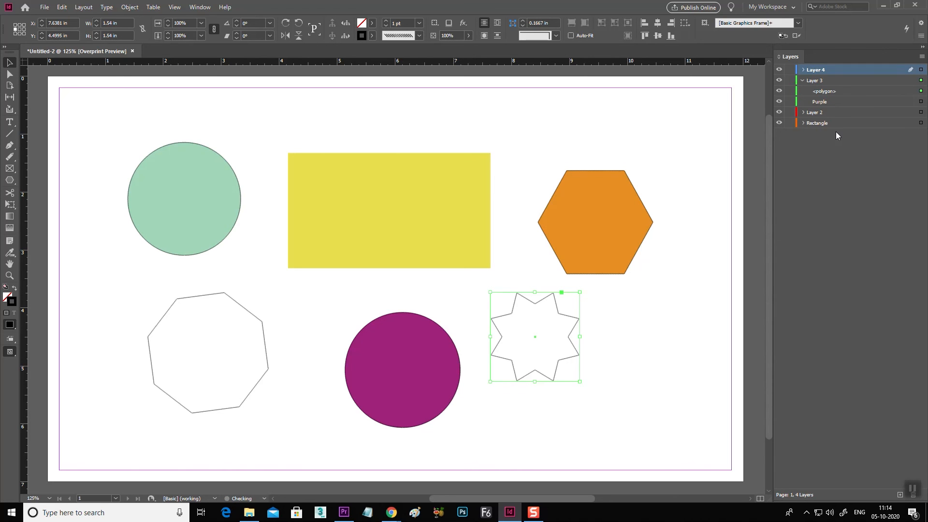
{"action": "left_click", "coordinate": [808, 88]}
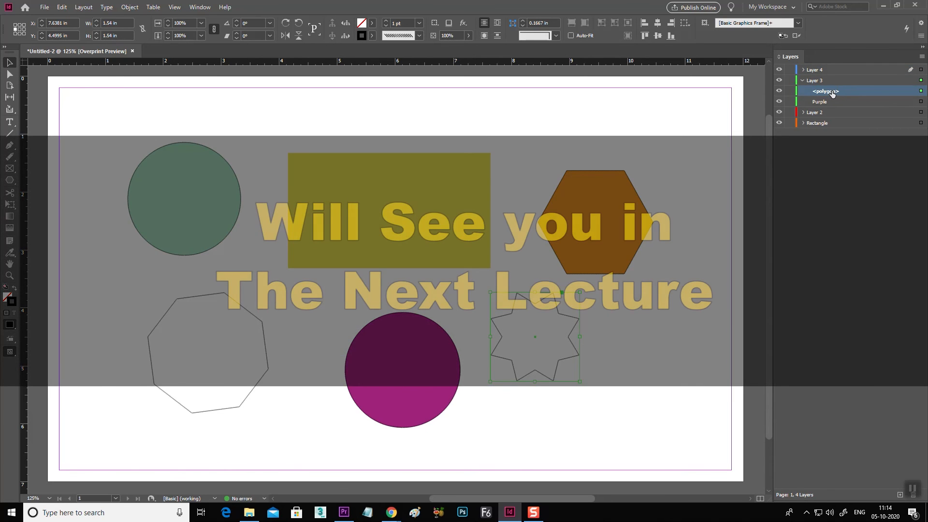
{"action": "left_click_drag", "start_coordinate": [832, 93], "coordinate": [836, 75]}
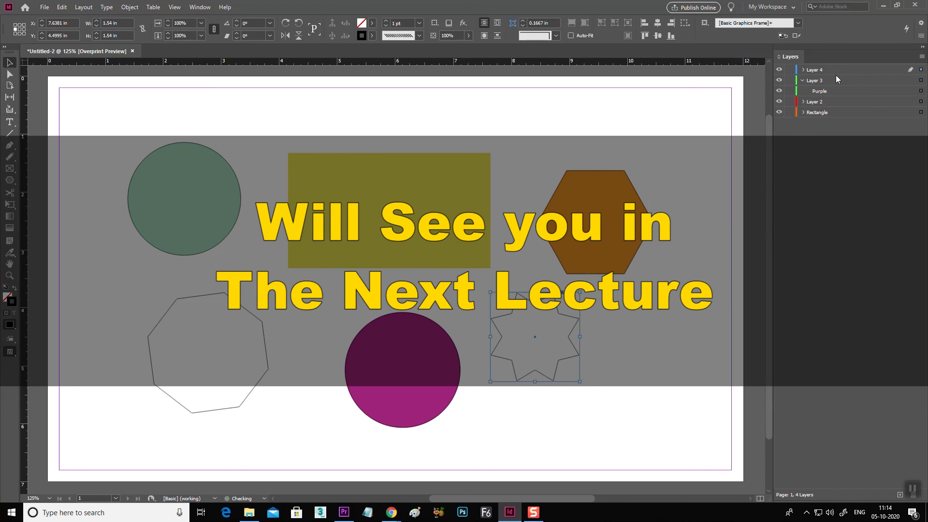
{"action": "left_click", "coordinate": [803, 70]}
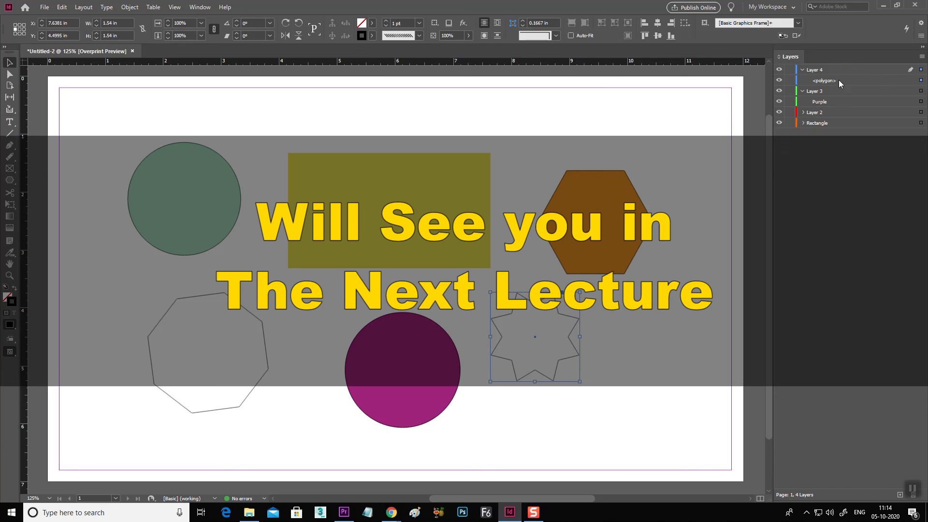
Fill the star with a blue colour using the Color Picker
{"action": "double_click", "coordinate": [362, 24]}
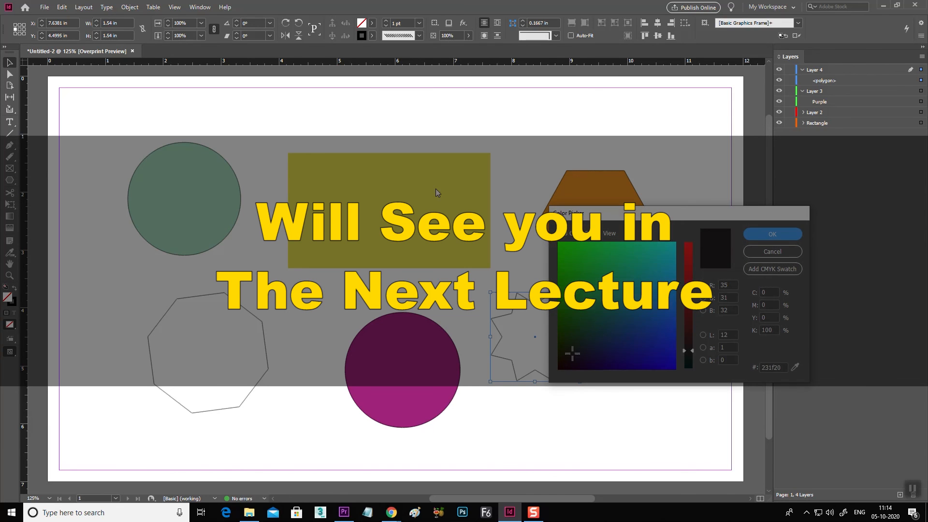
{"action": "left_click", "coordinate": [774, 235]}
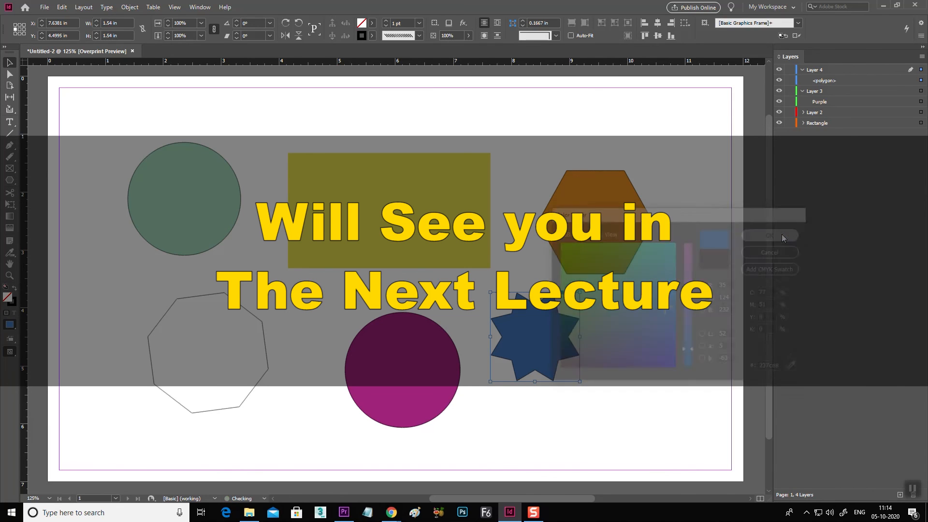